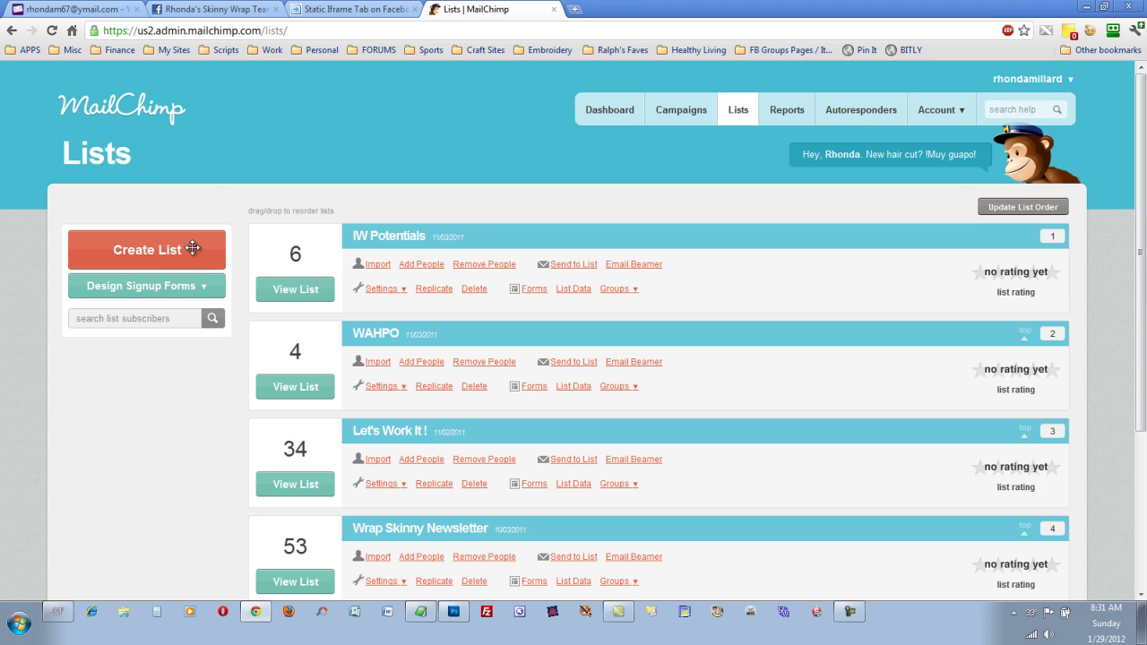
Step: Start a brand-new mailing list and name it 'WrapSkinny List'
click(143, 254)
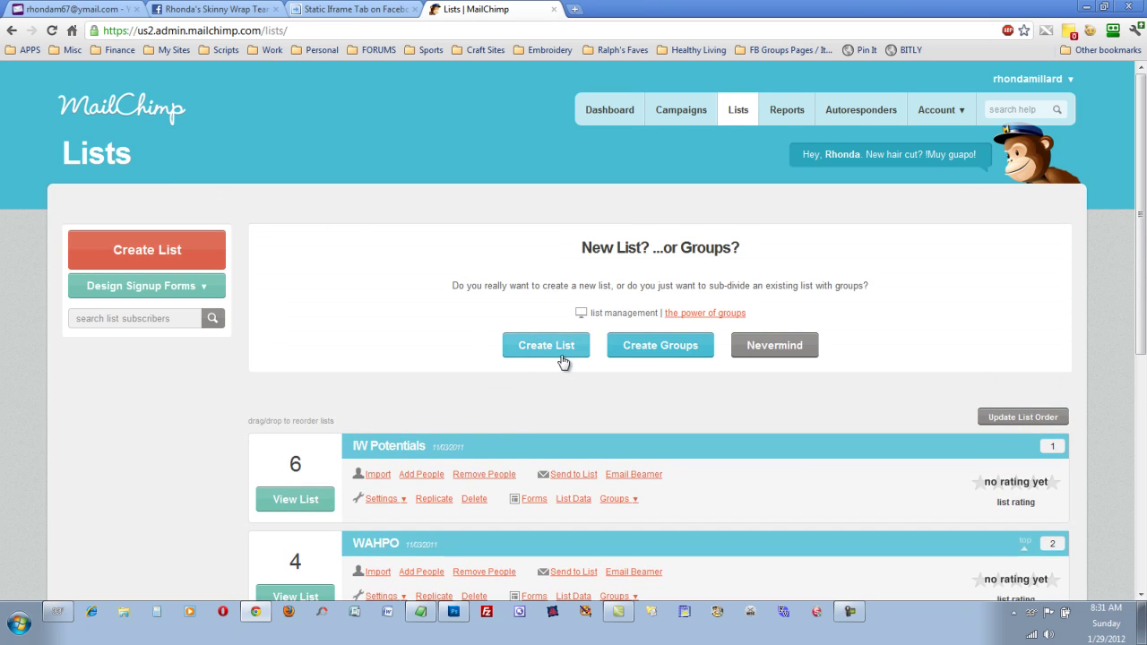
click(559, 351)
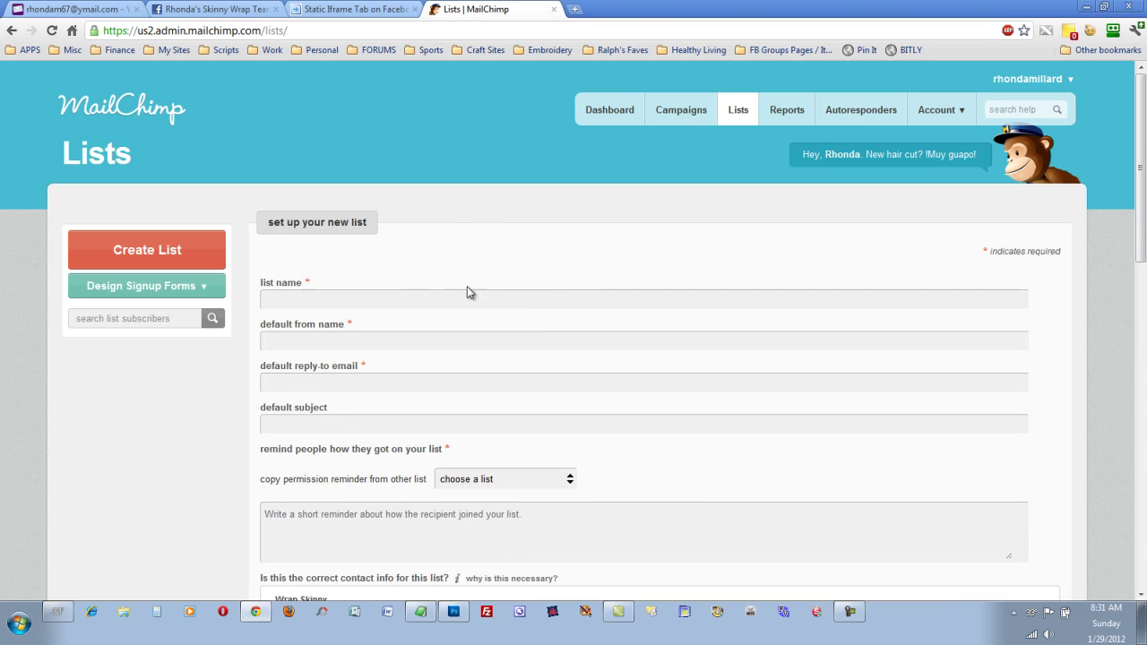
click(467, 300)
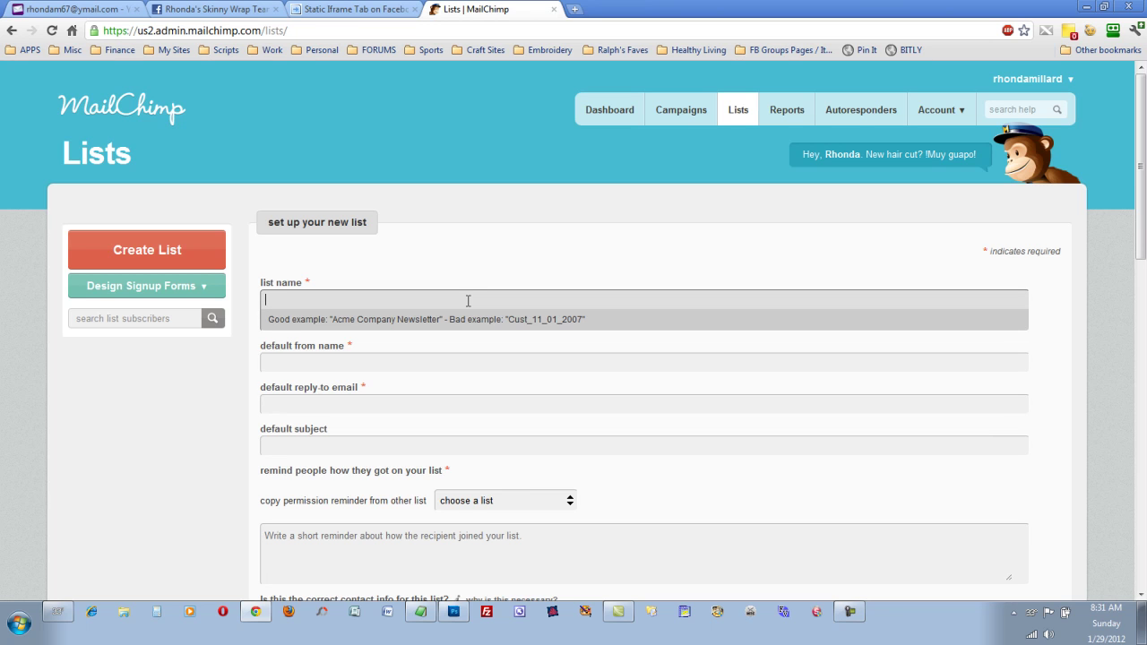
text(WrapSkin)
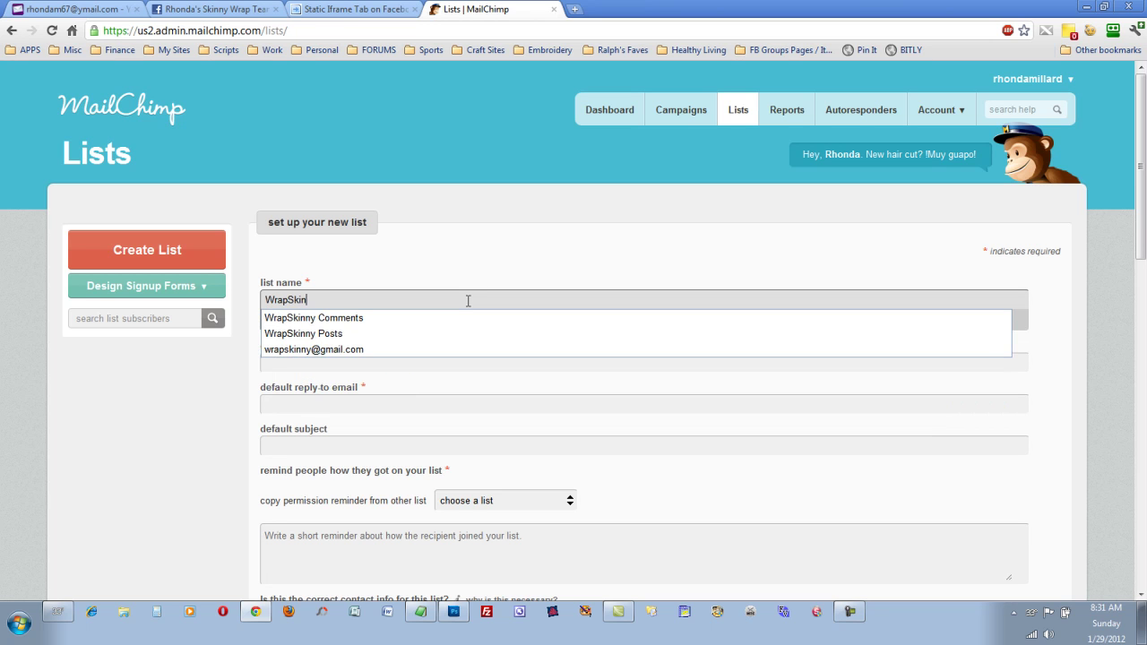
text(ny List)
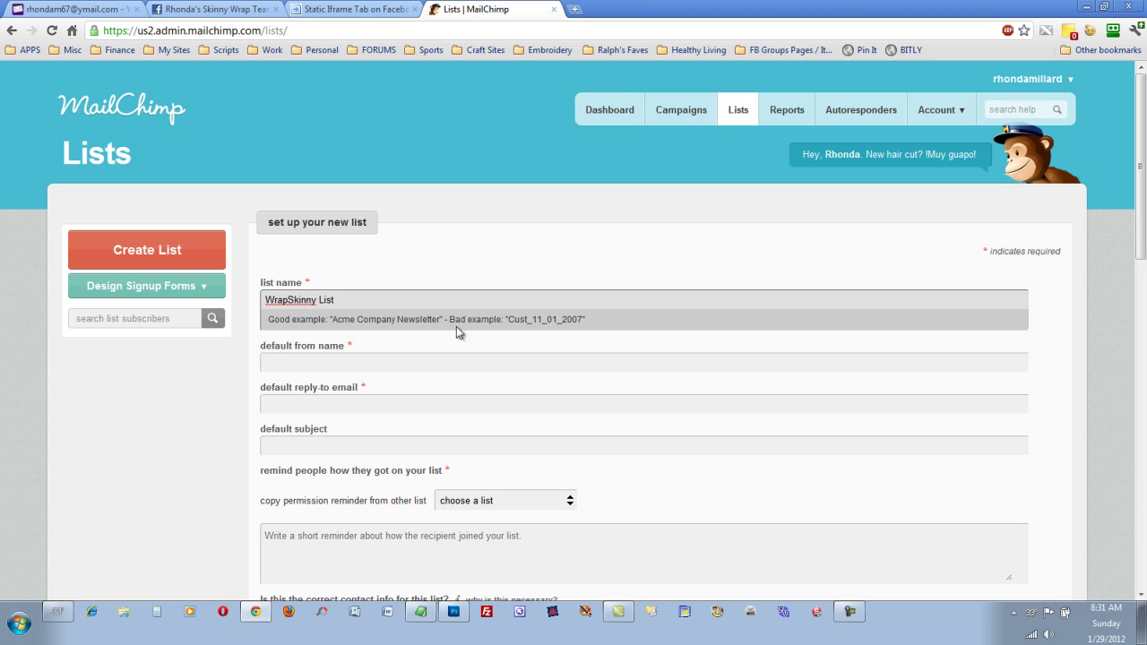
Step: Fill in the sender's name, the suggested reply-to email and default subject 'My Newsletter'
click(429, 360)
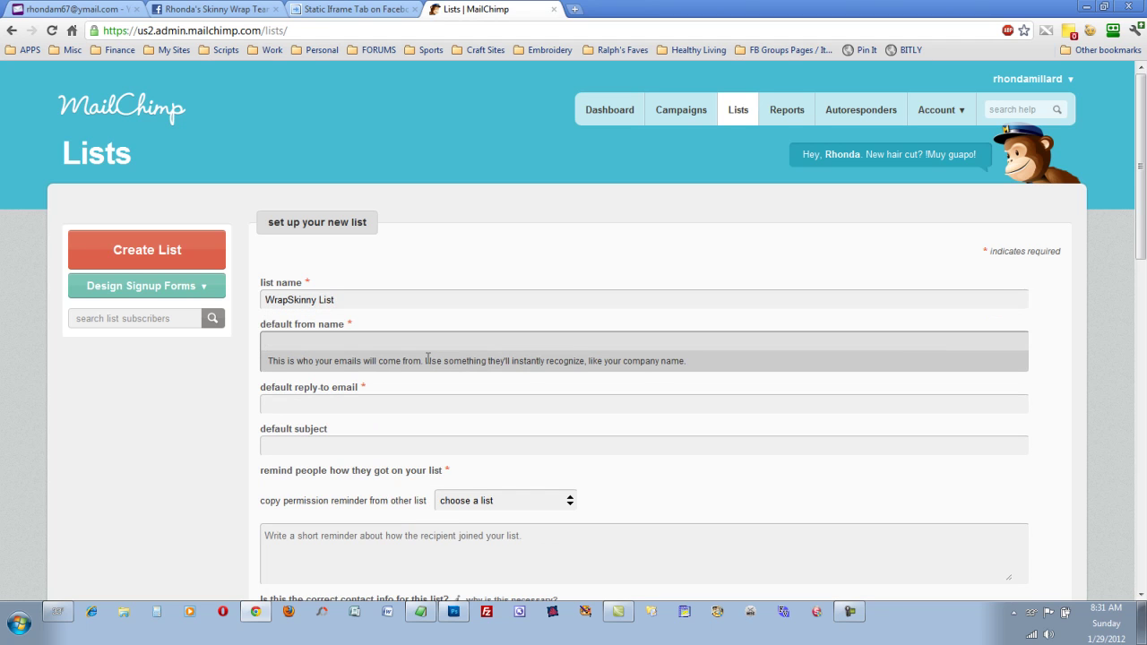
text(Rhonda)
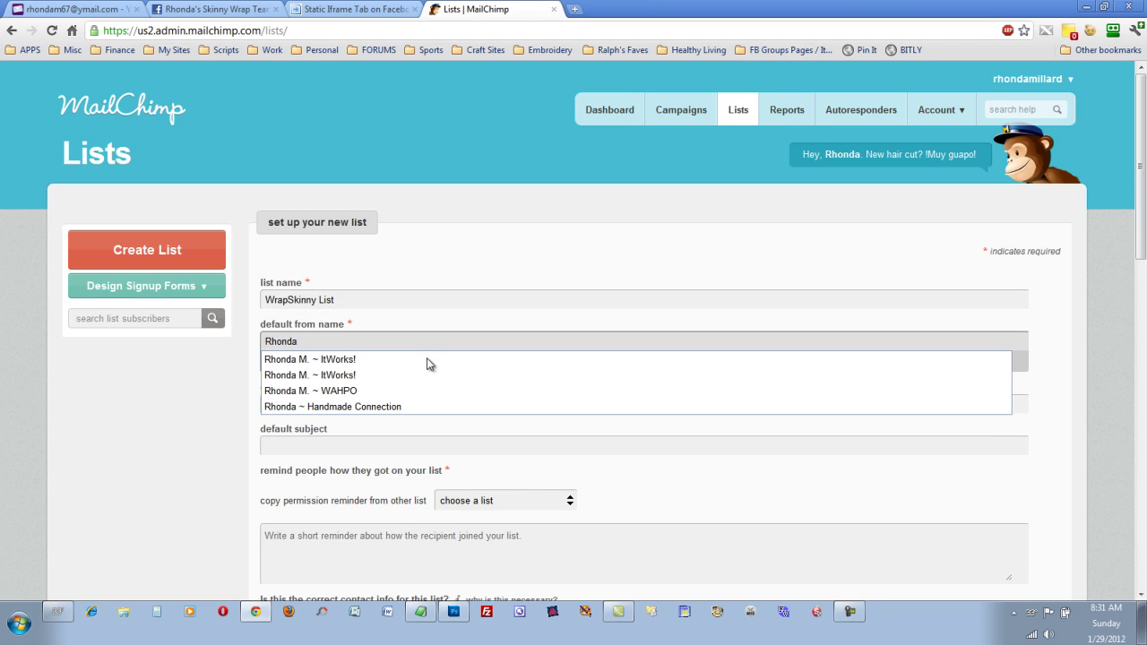
click(442, 320)
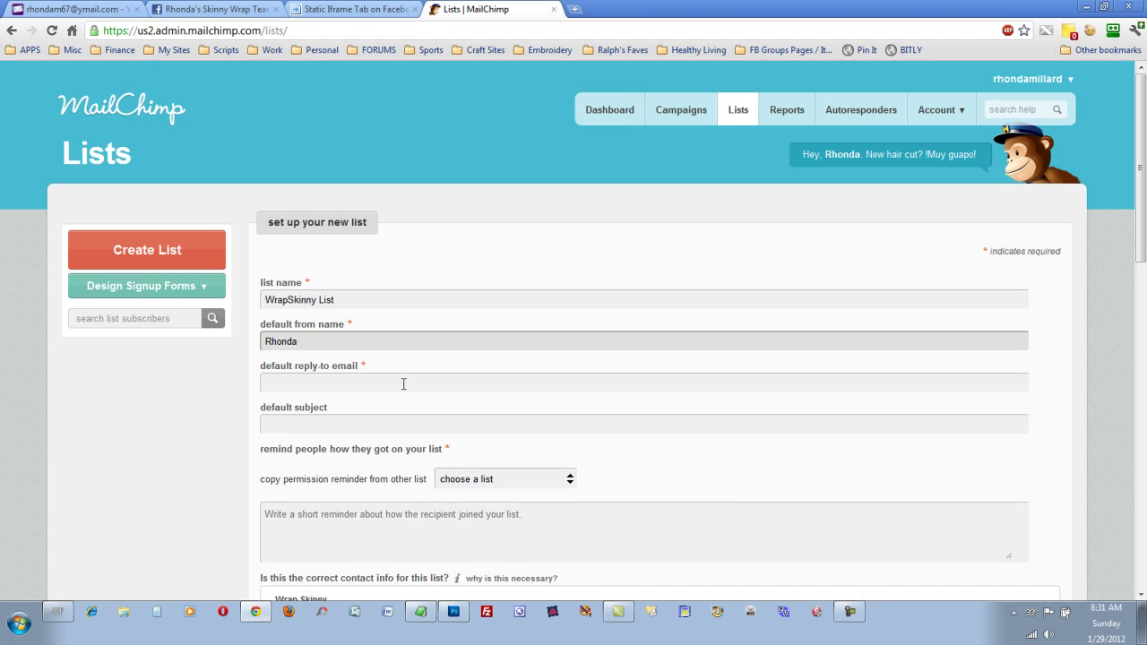
click(397, 386)
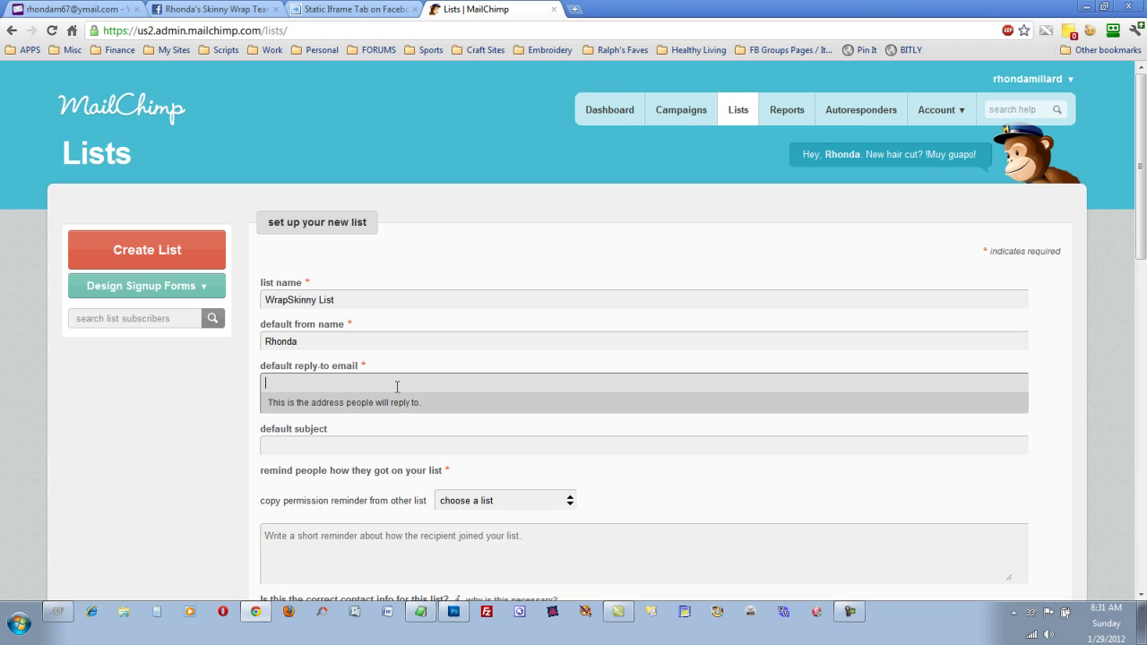
text(wrap)
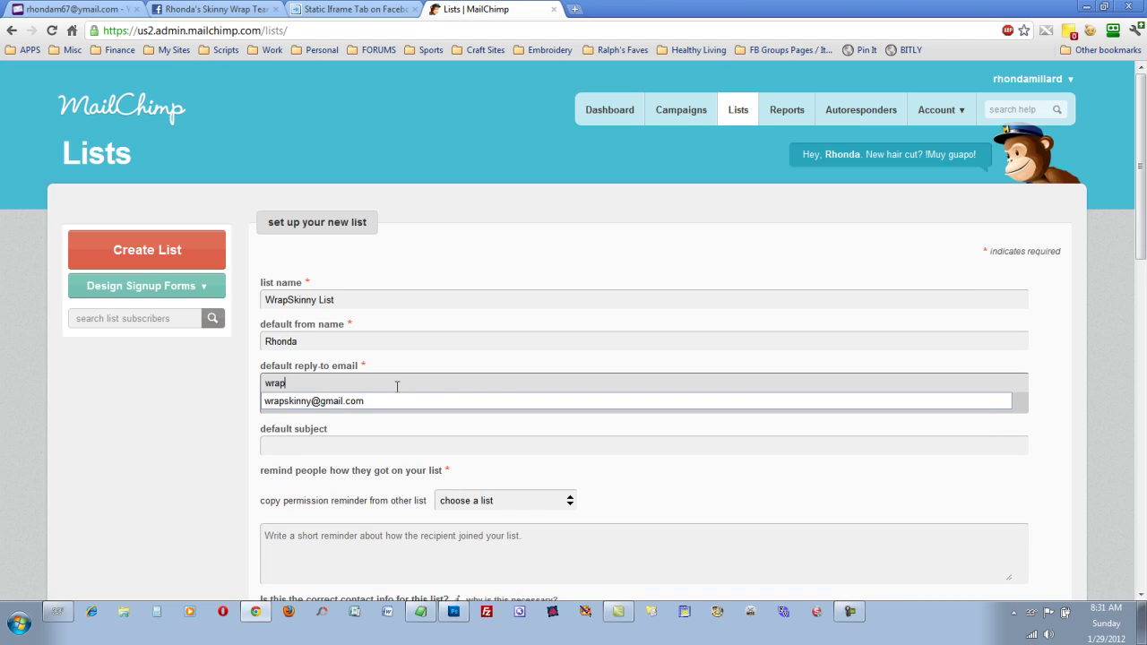
click(400, 396)
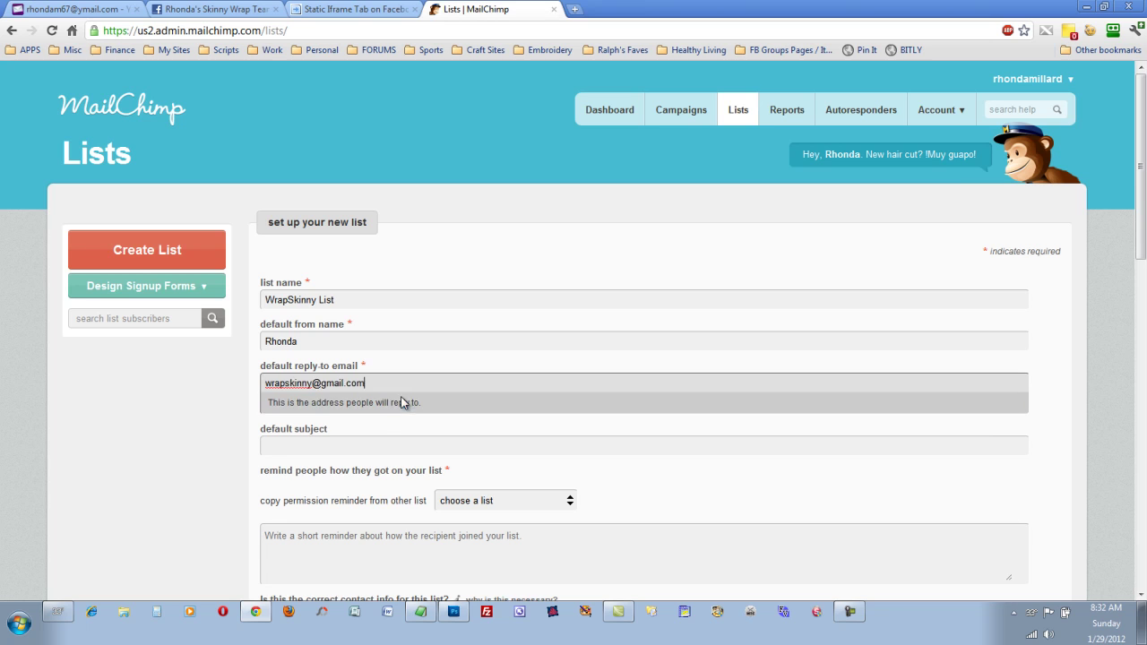
click(378, 435)
click(345, 424)
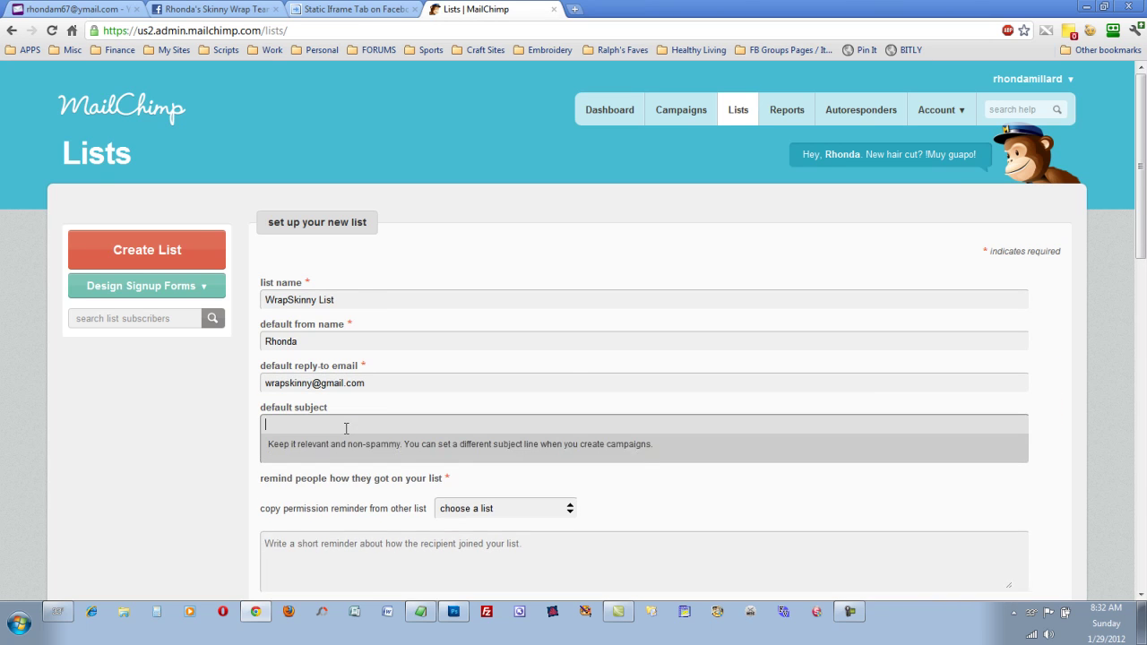
scroll(369, 404, down, 1)
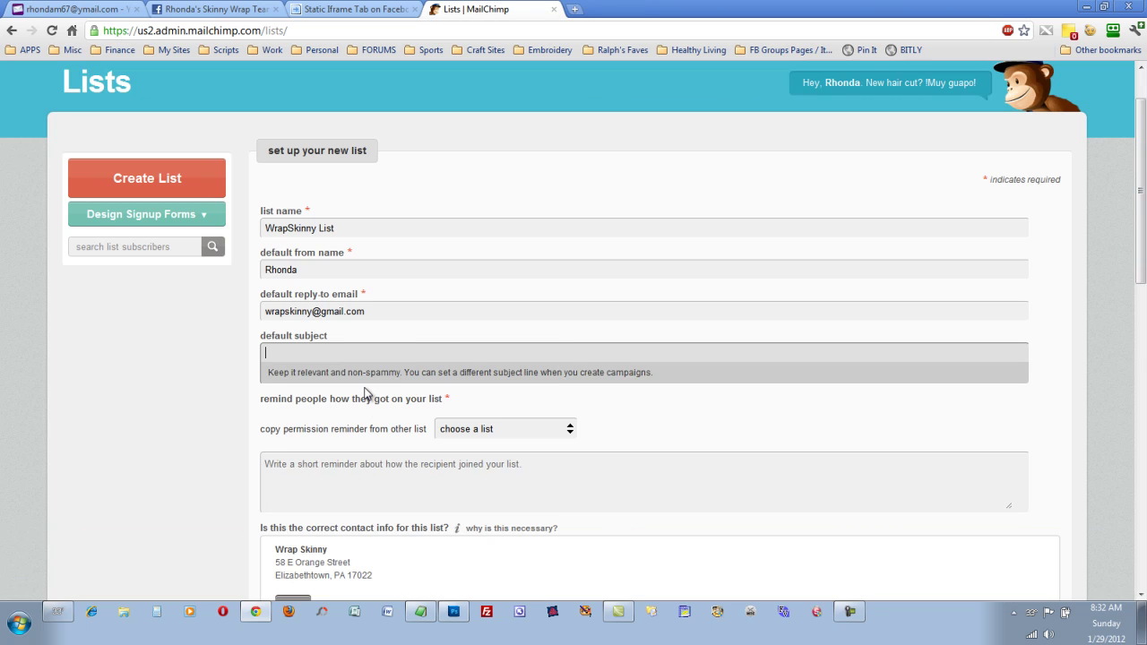
text(My Newsletter)
scroll(256, 354, down, 2)
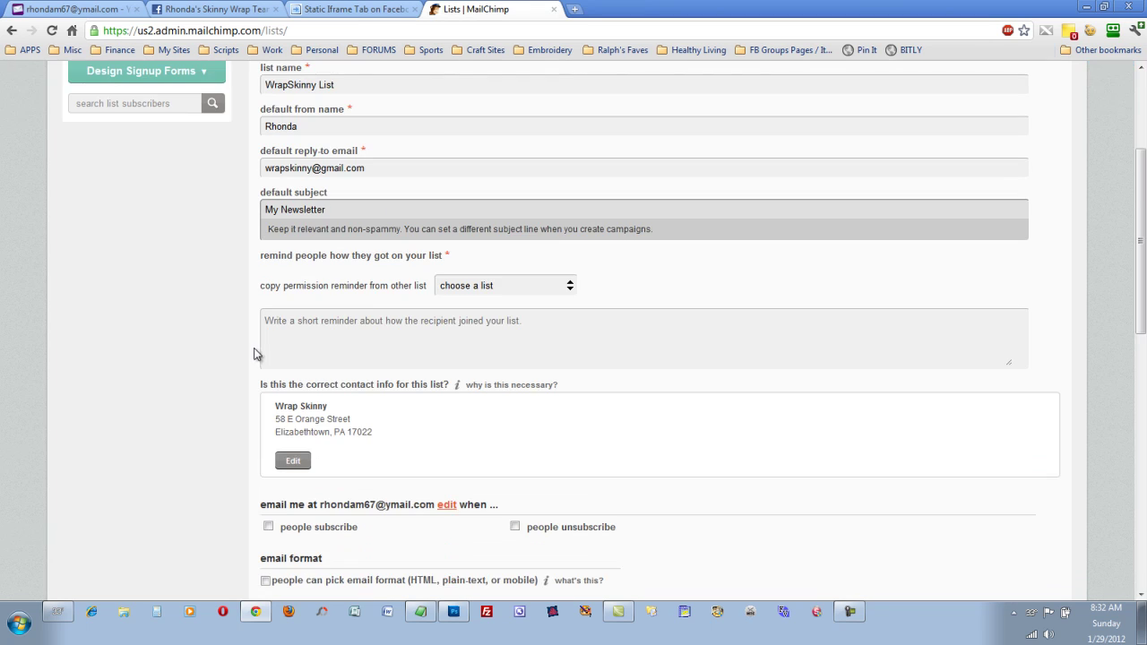
Step: Copy the permission reminder from Wrap Skinny Newsletter and save the new list
click(371, 316)
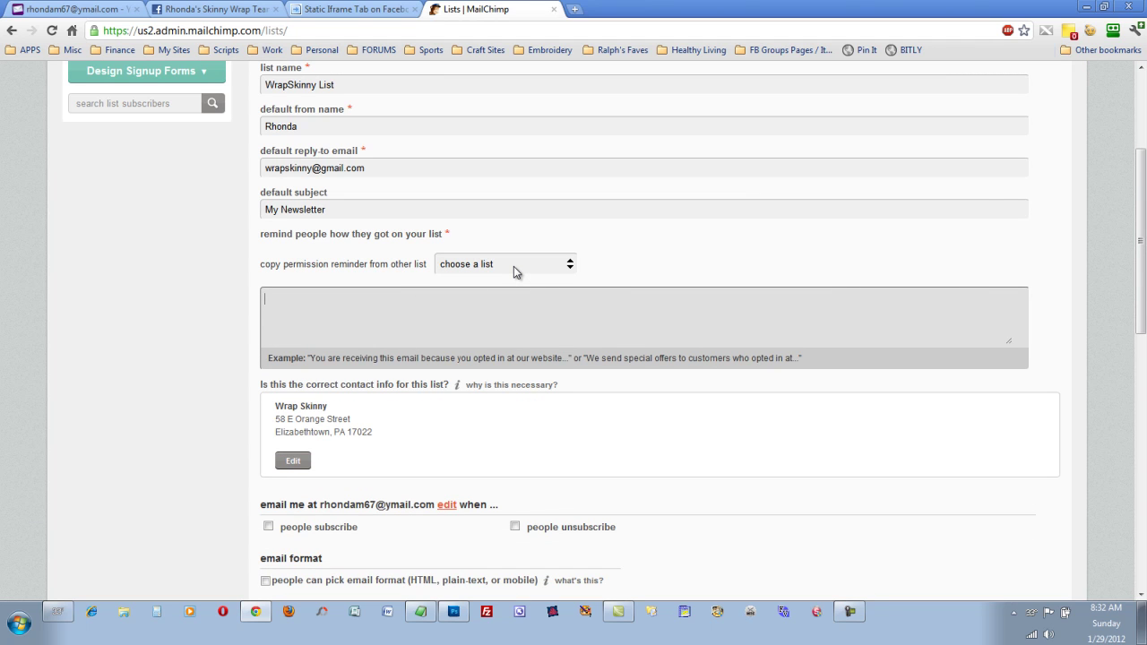
click(514, 267)
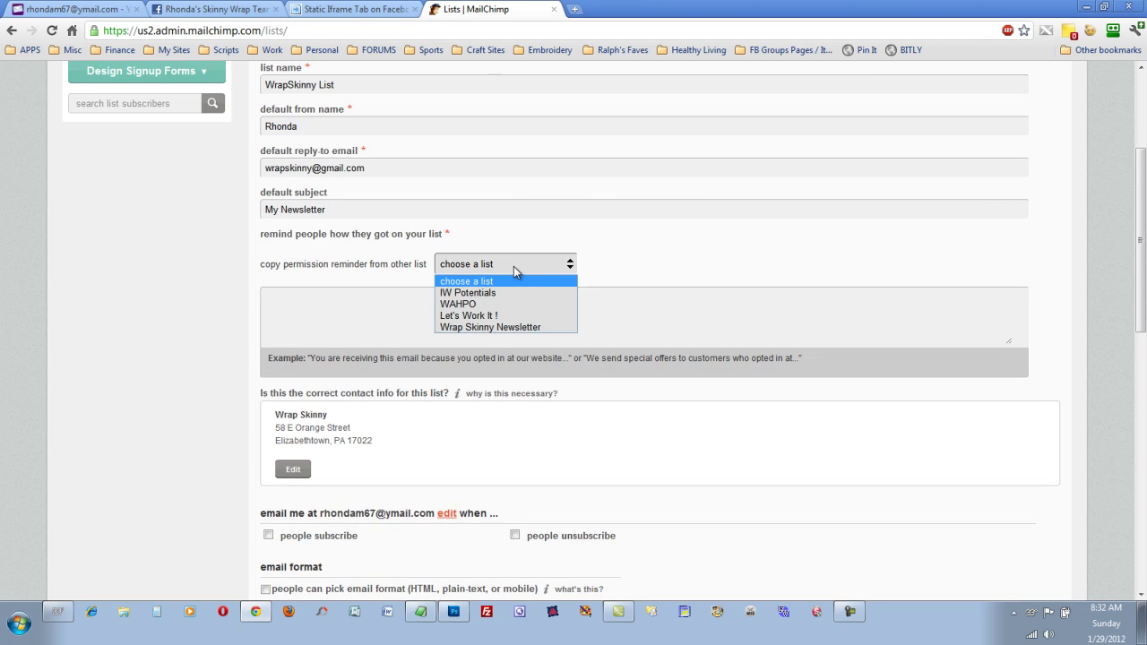
click(509, 327)
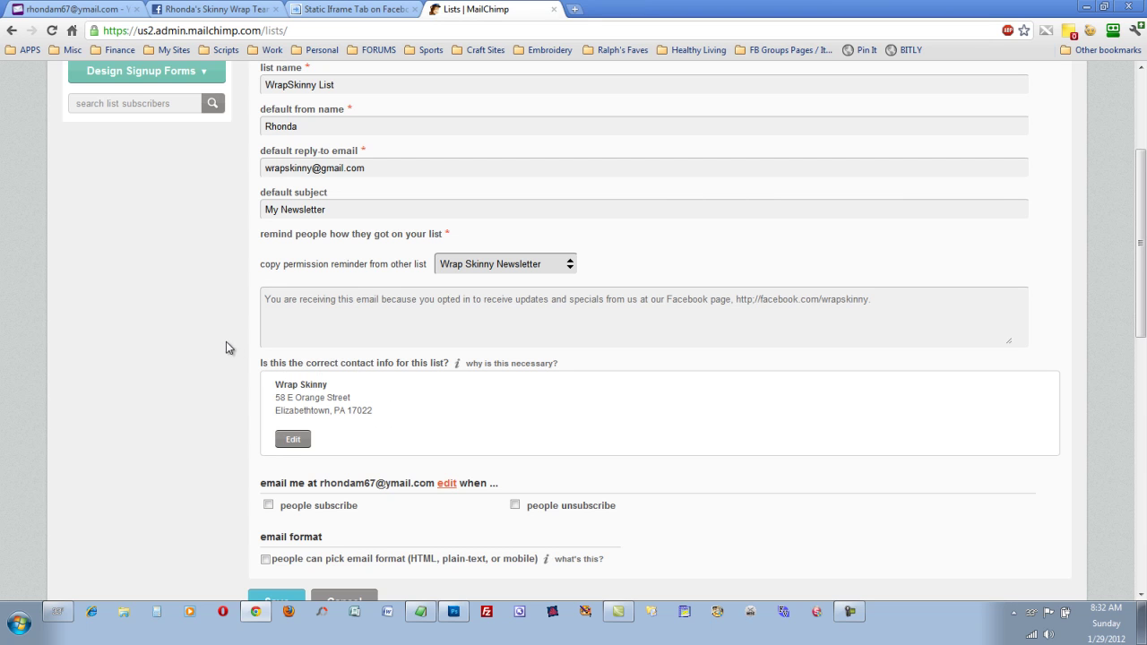
scroll(252, 350, down, 1)
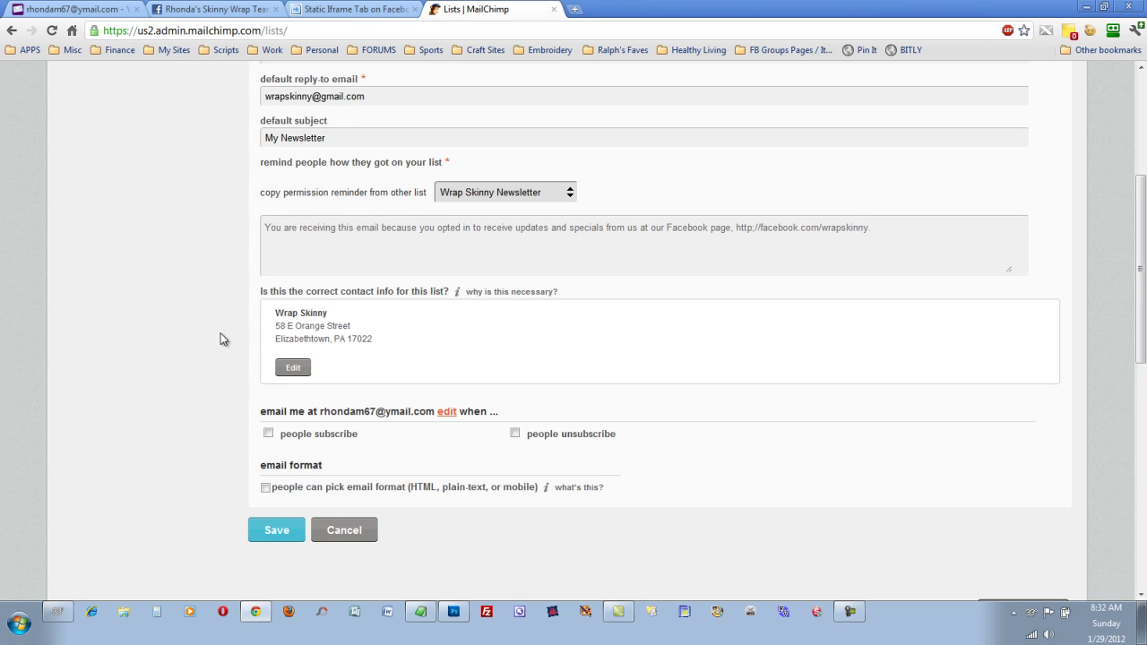
scroll(228, 341, down, 1)
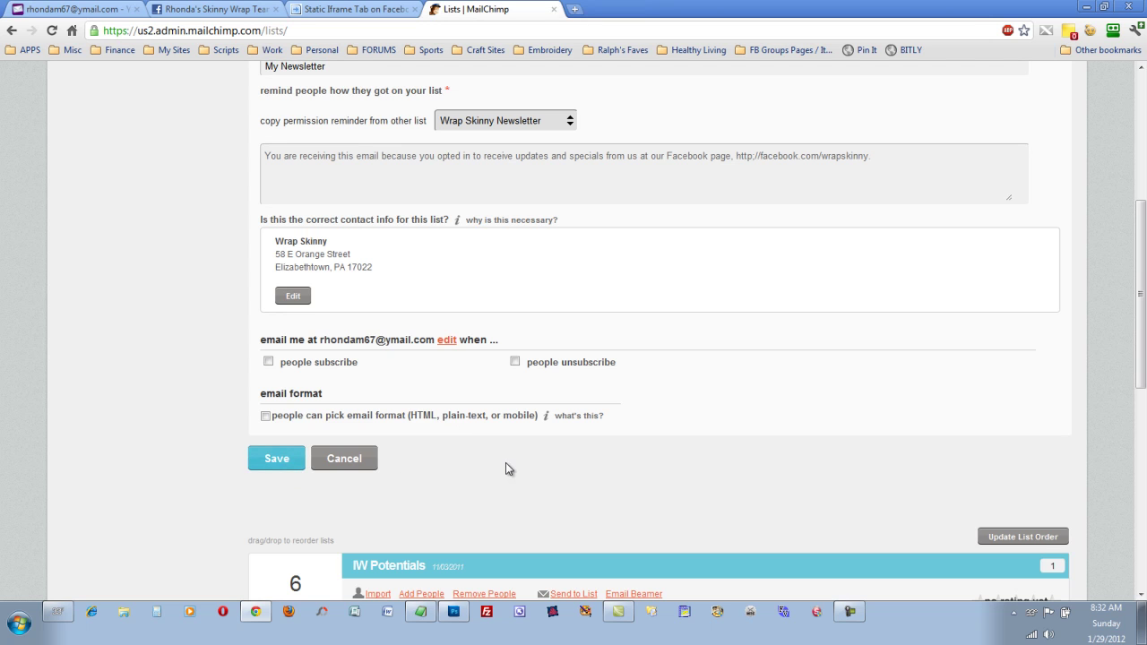
scroll(505, 463, up, 4)
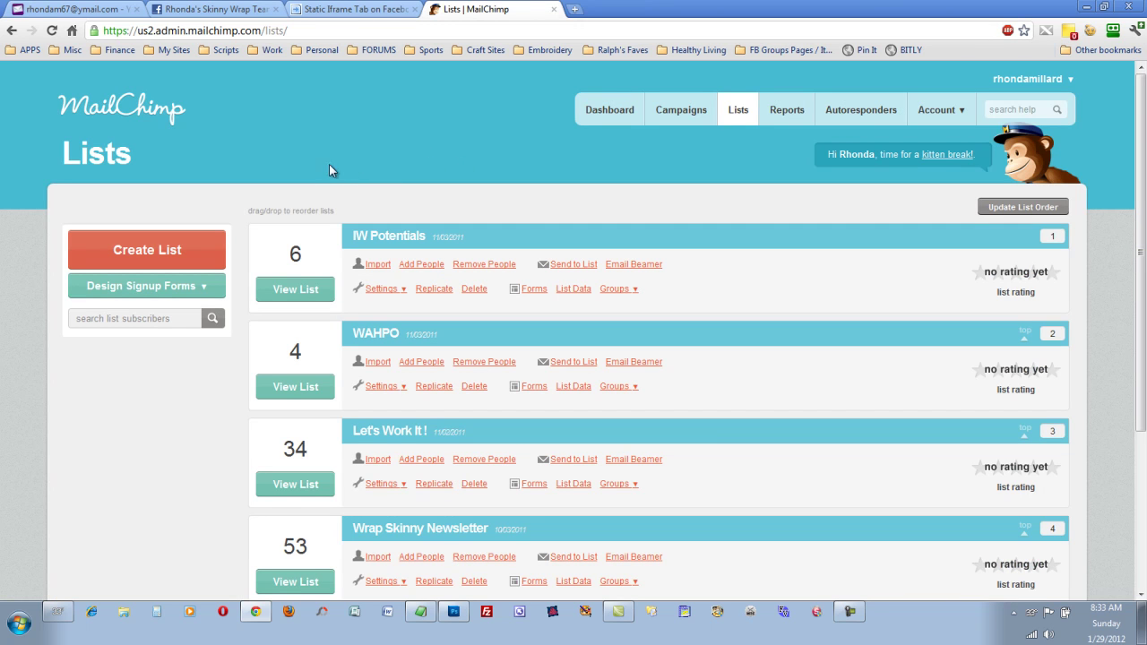
Step: Open IW Potentials' signup form designer and check its Email Address, First Name and Last Name fields
click(139, 291)
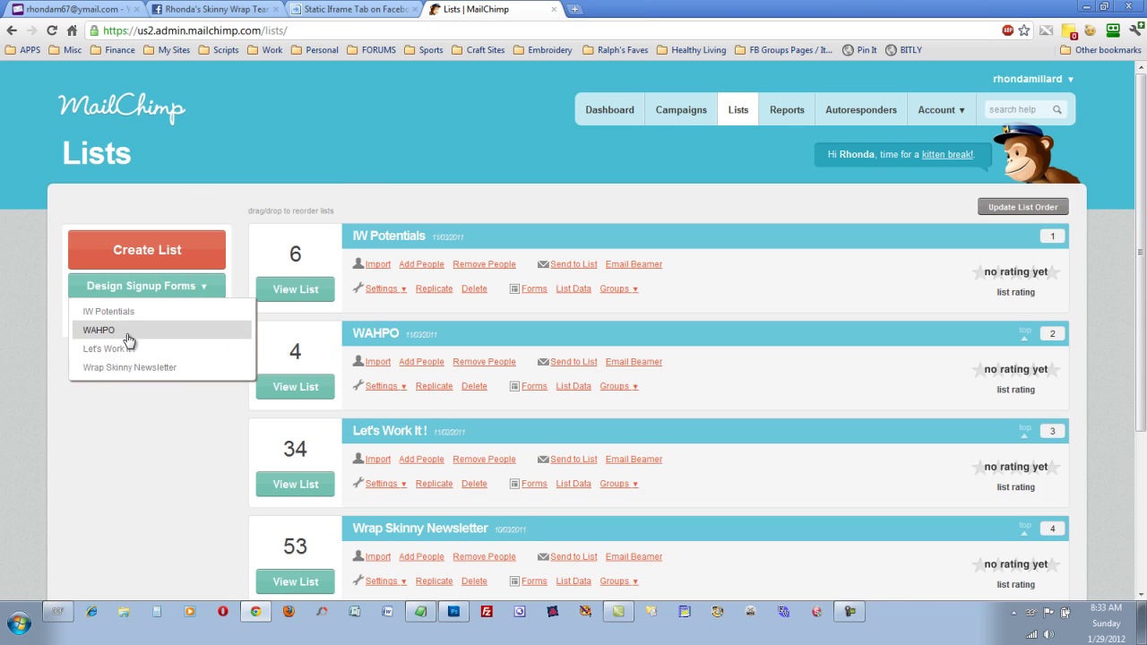
click(130, 314)
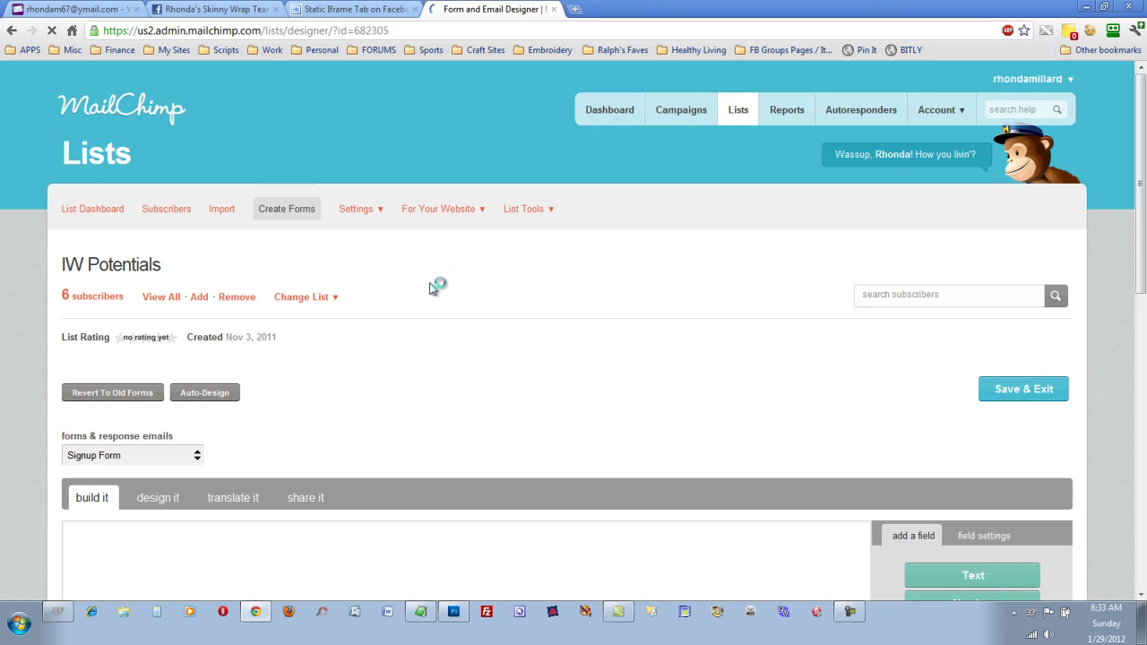
scroll(432, 324, down, 1)
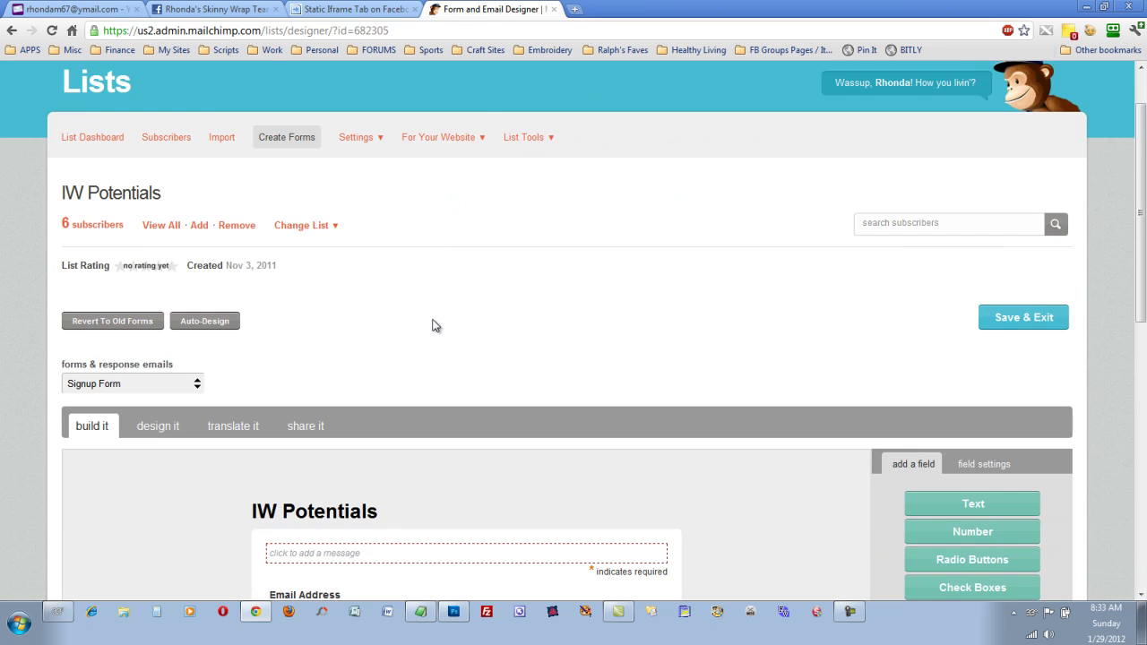
scroll(432, 319, down, 4)
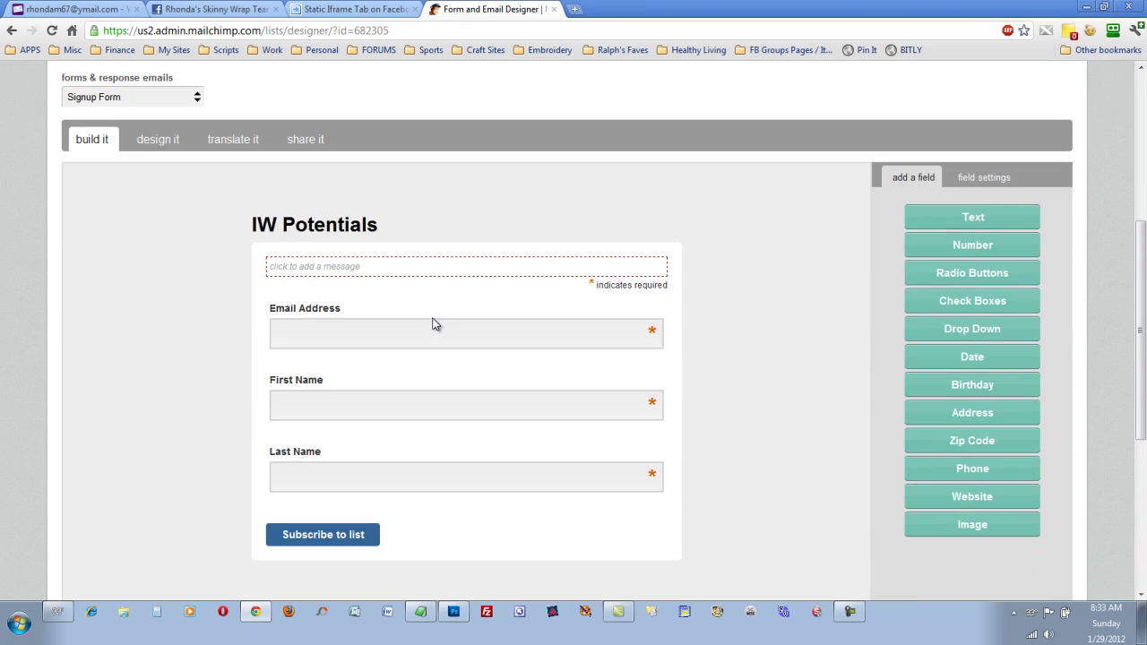
scroll(431, 286, down, 1)
mouse_move(468, 197)
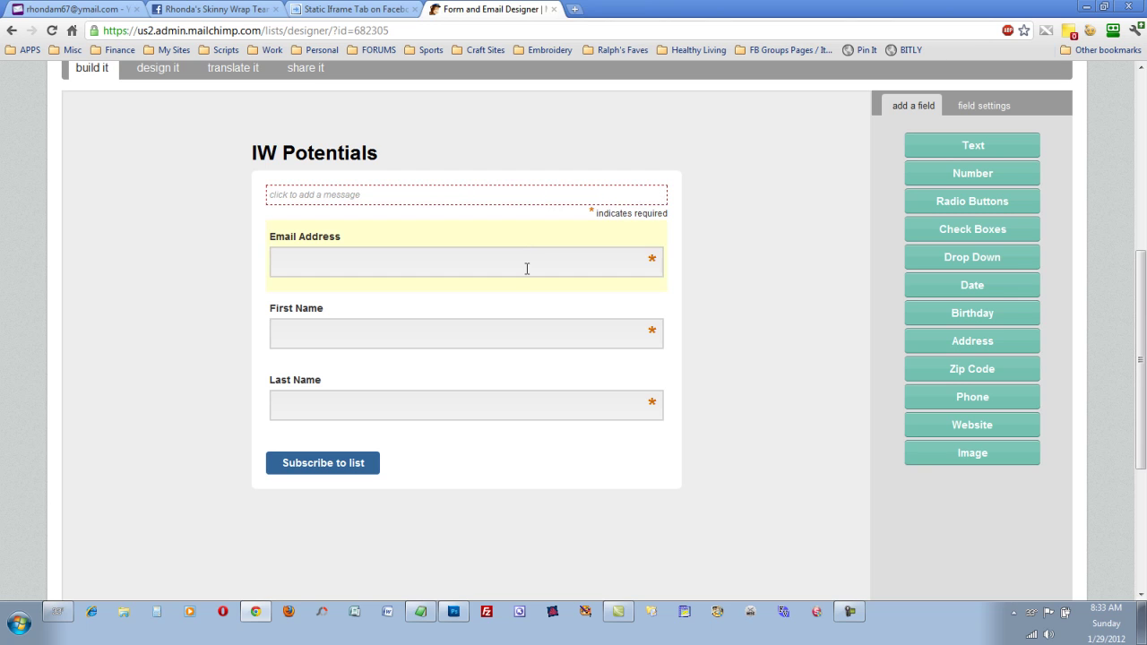
scroll(775, 338, down, 2)
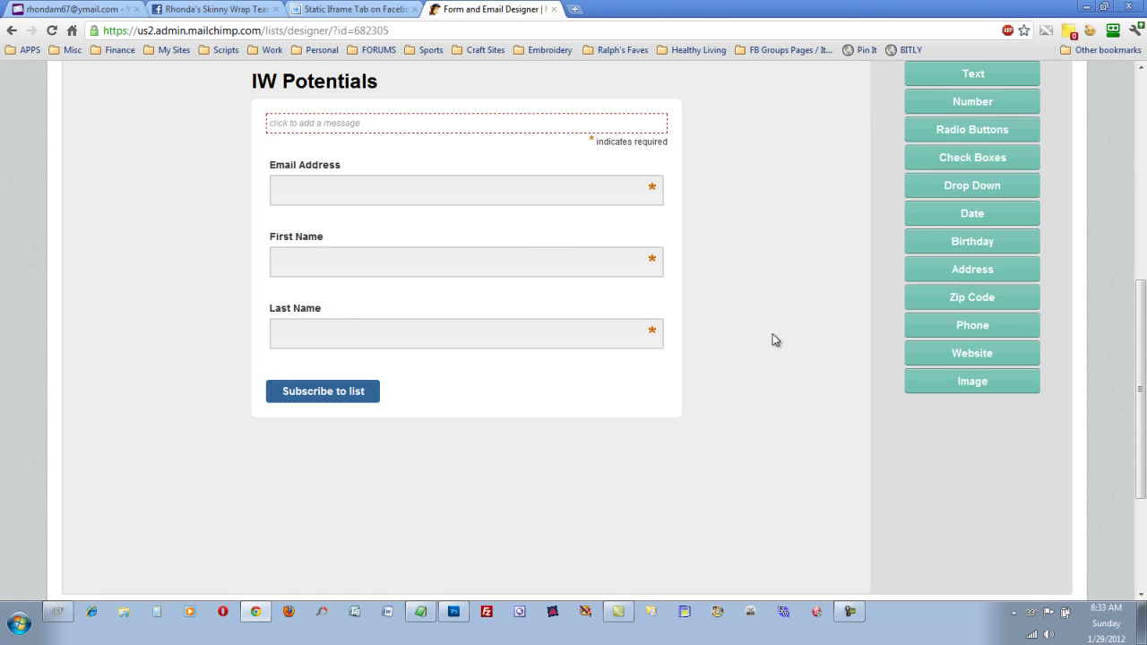
scroll(772, 325, up, 2)
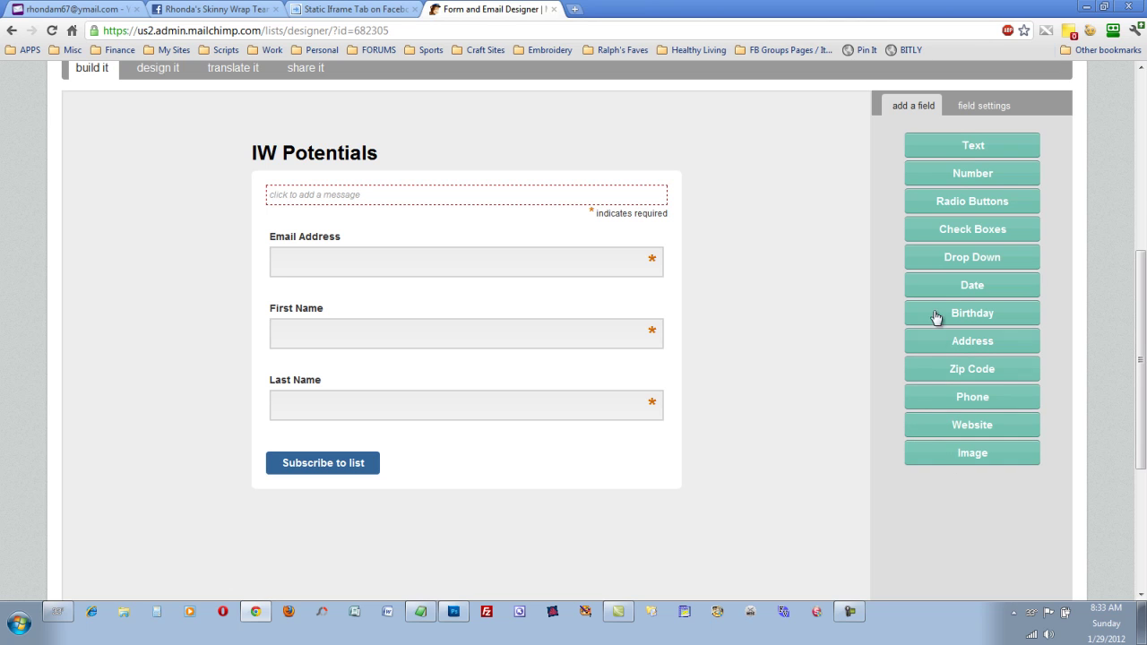
click(942, 459)
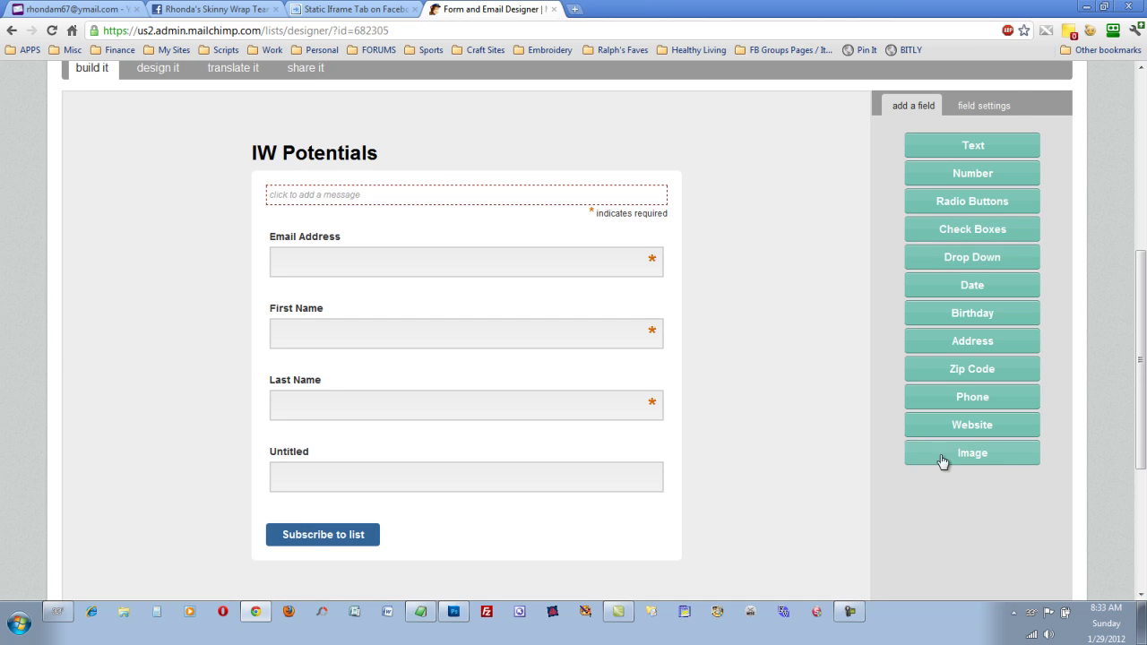
scroll(709, 391, down, 2)
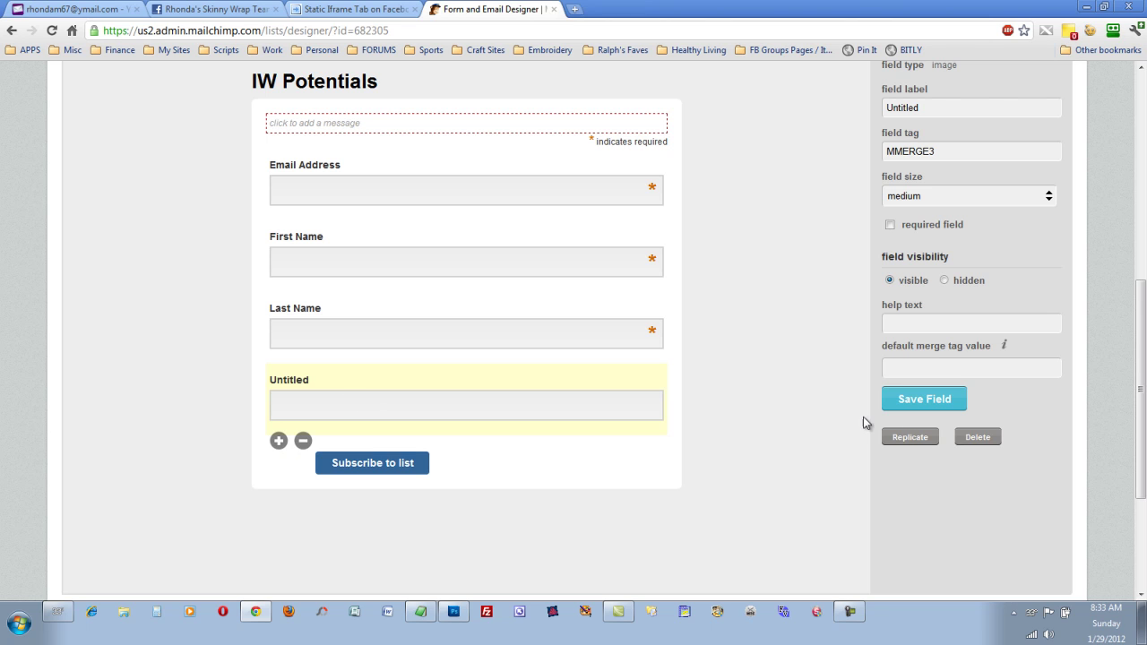
click(977, 438)
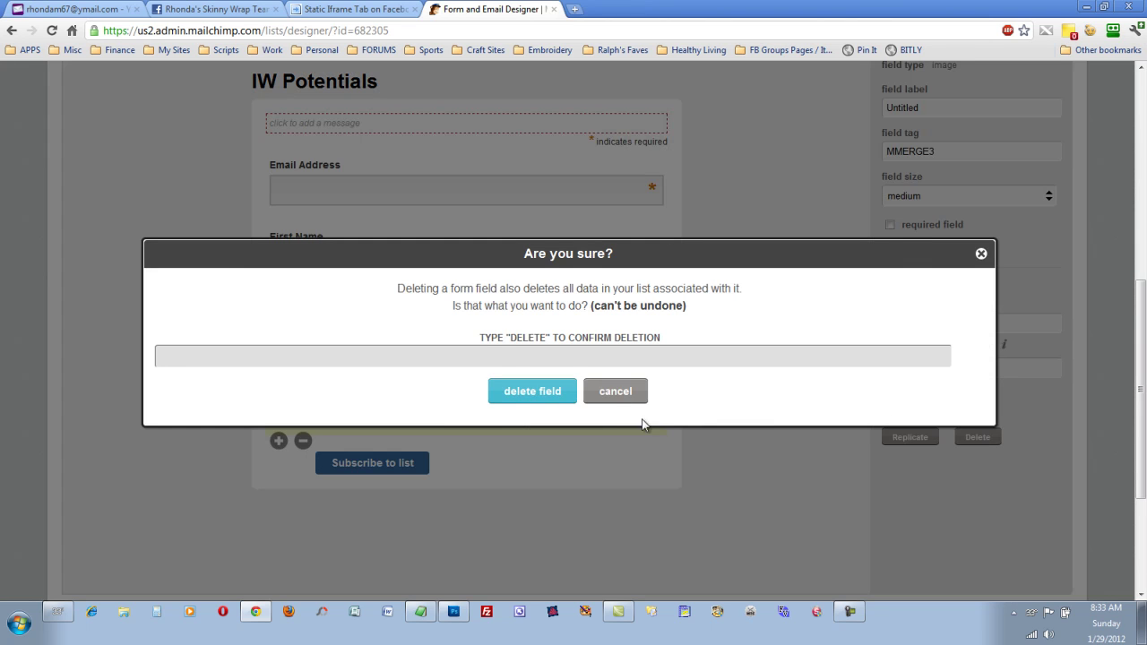
click(510, 395)
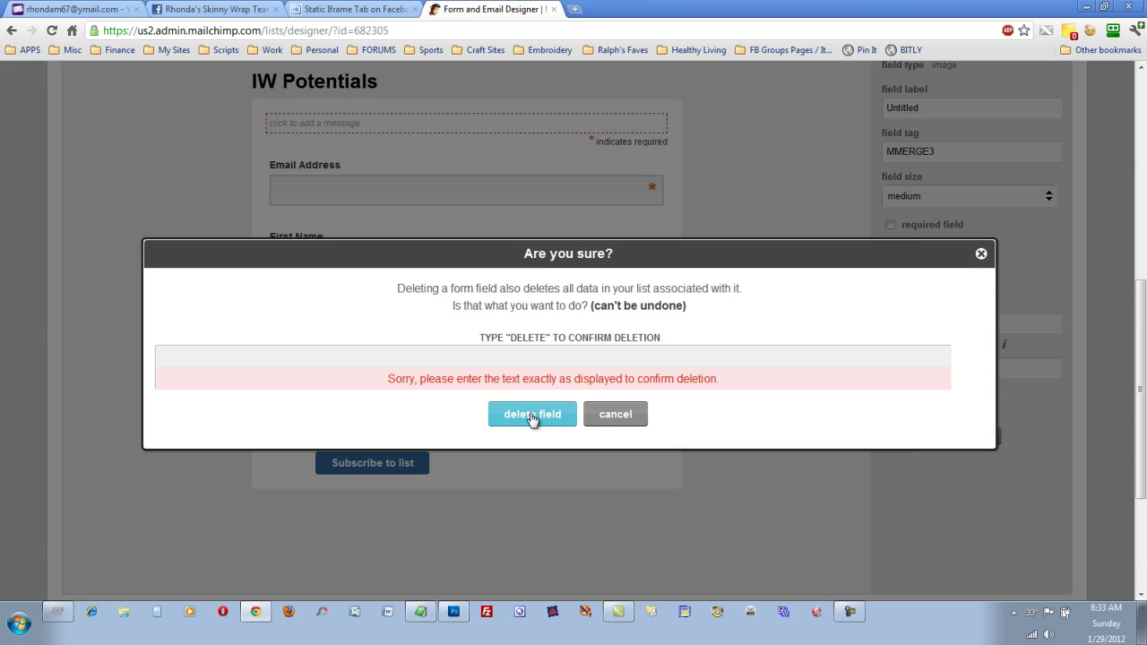
click(547, 362)
text(DELETE)
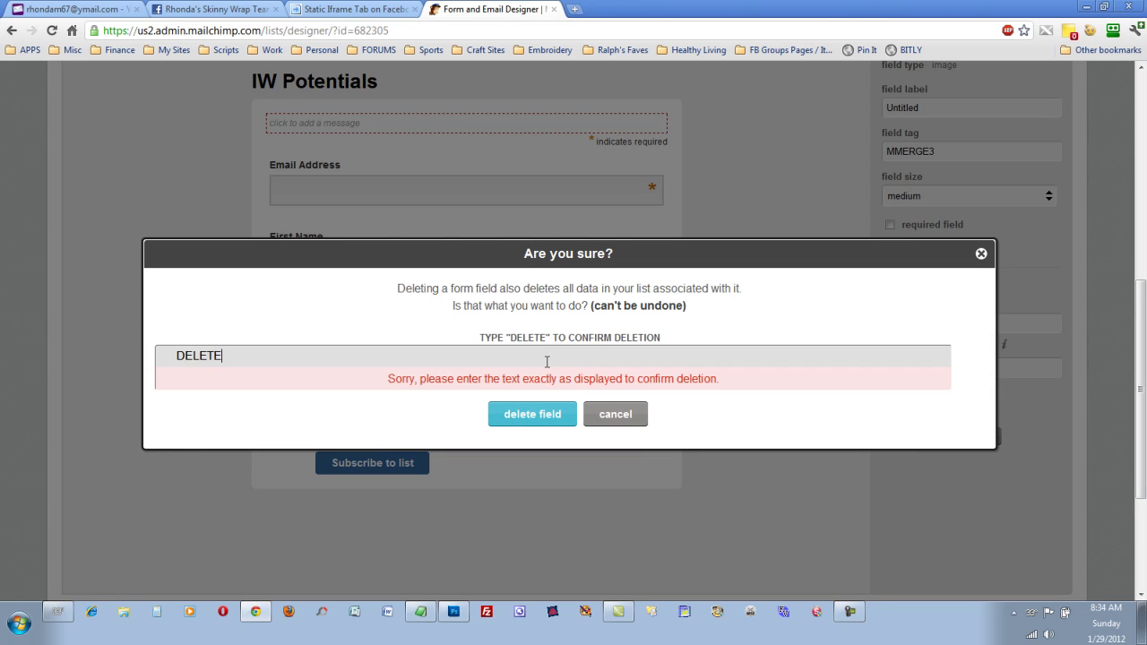
click(534, 424)
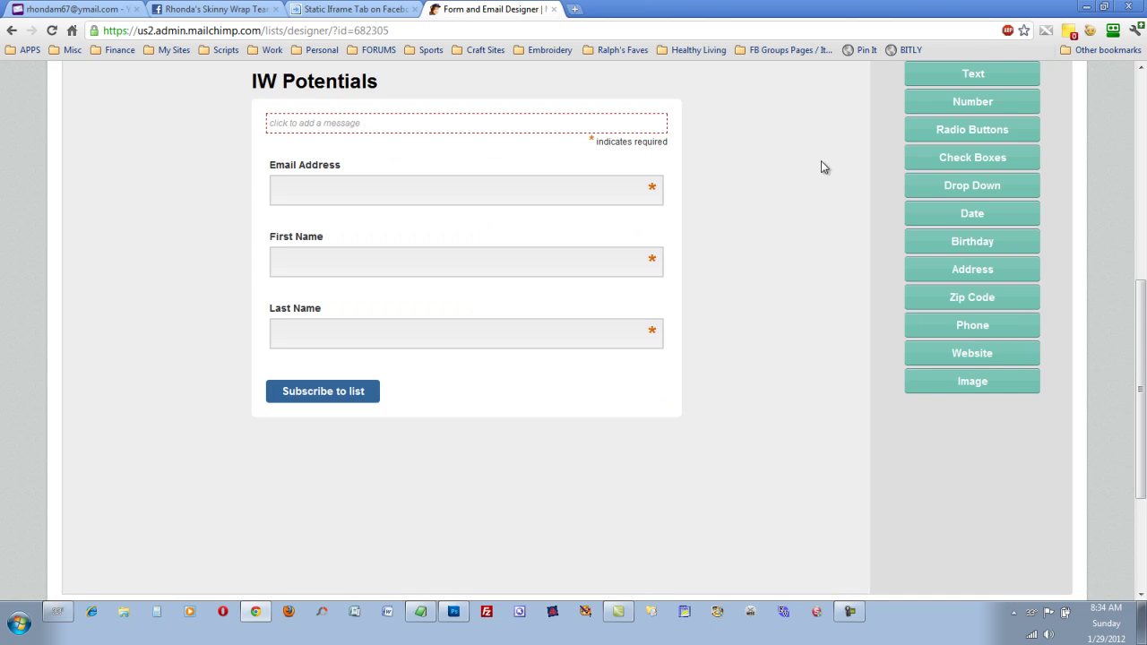
Step: Go to the signup form's share it options for generating small subscribe form HTML
scroll(648, 237, up, 2)
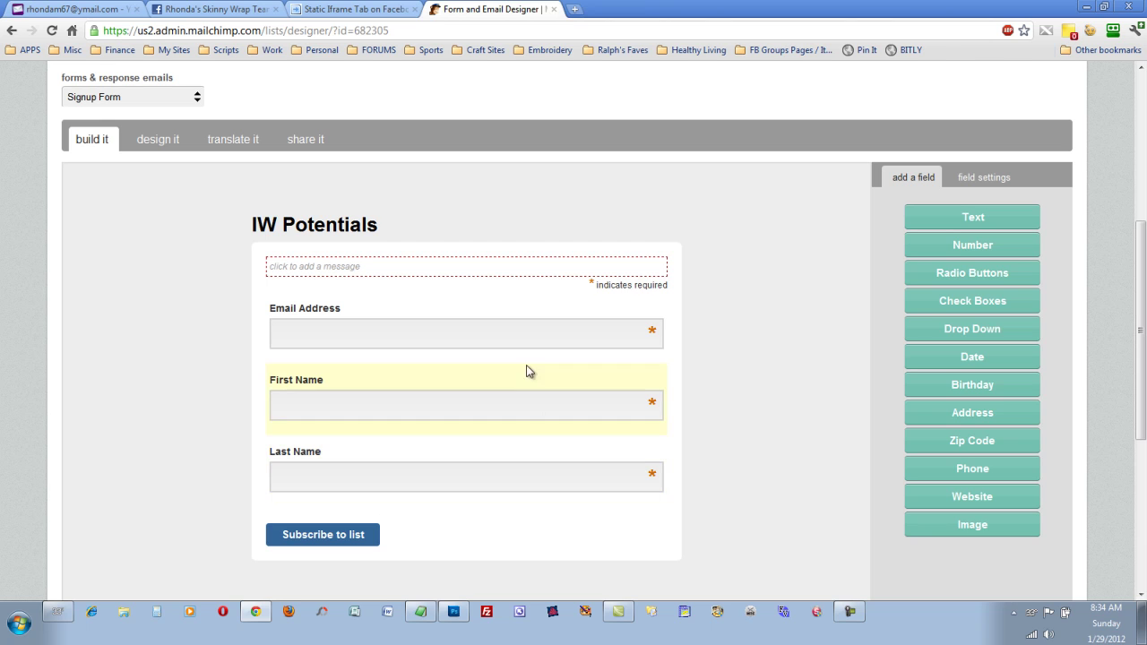
click(304, 140)
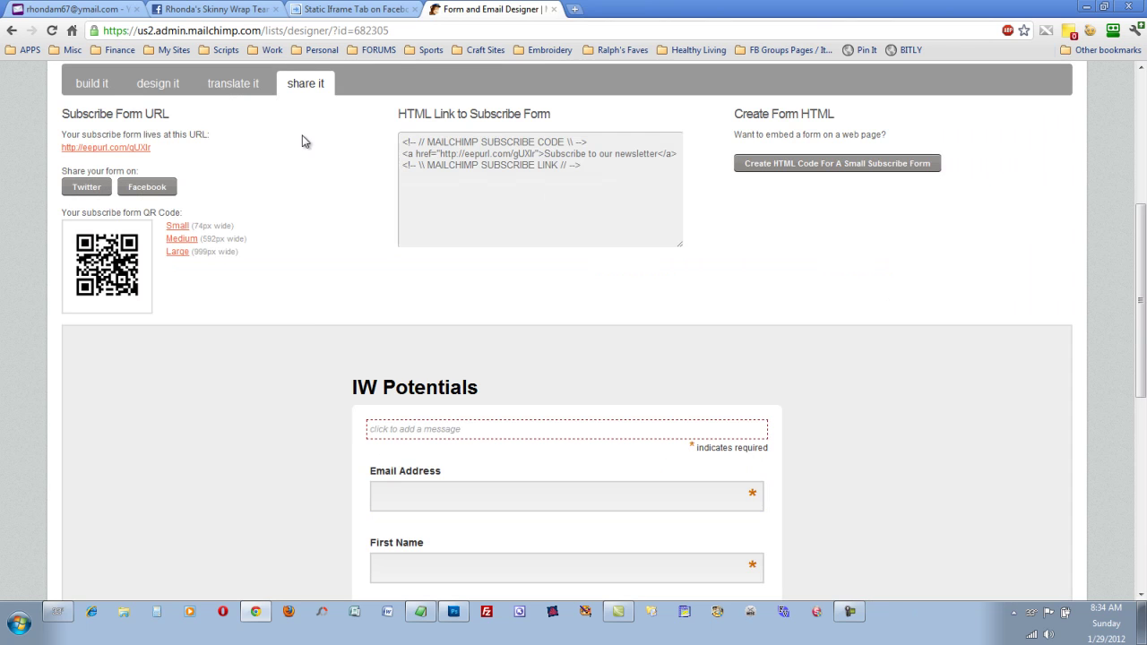
scroll(295, 251, up, 1)
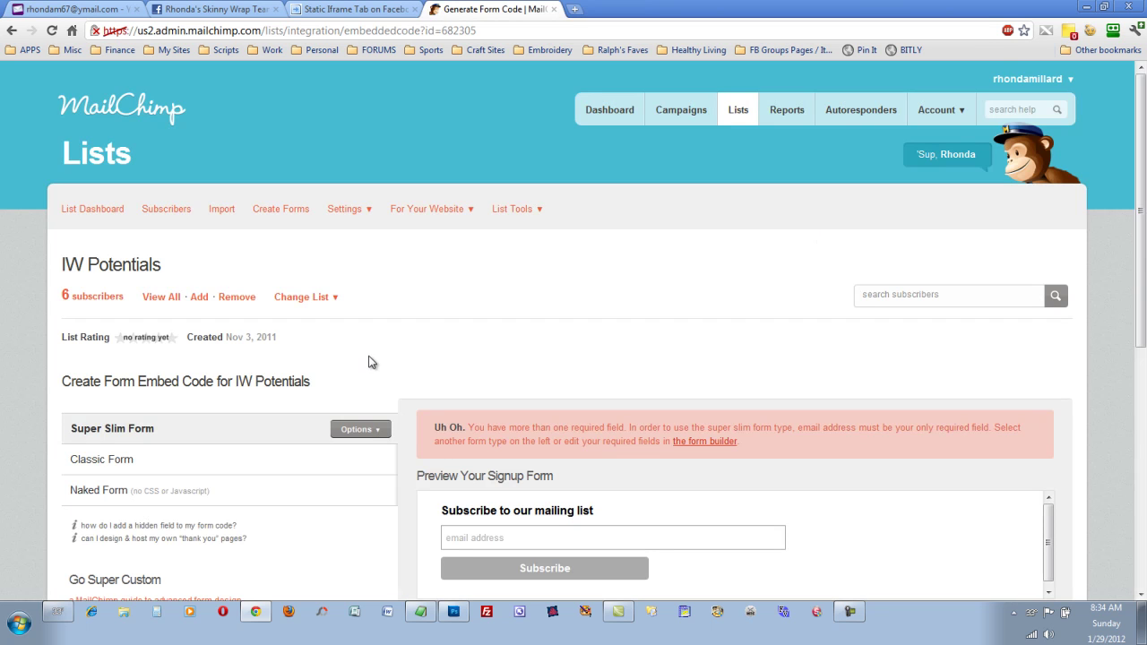
Step: Switch the embed type to Classic Form and copy all of its generated code
scroll(406, 351, down, 3)
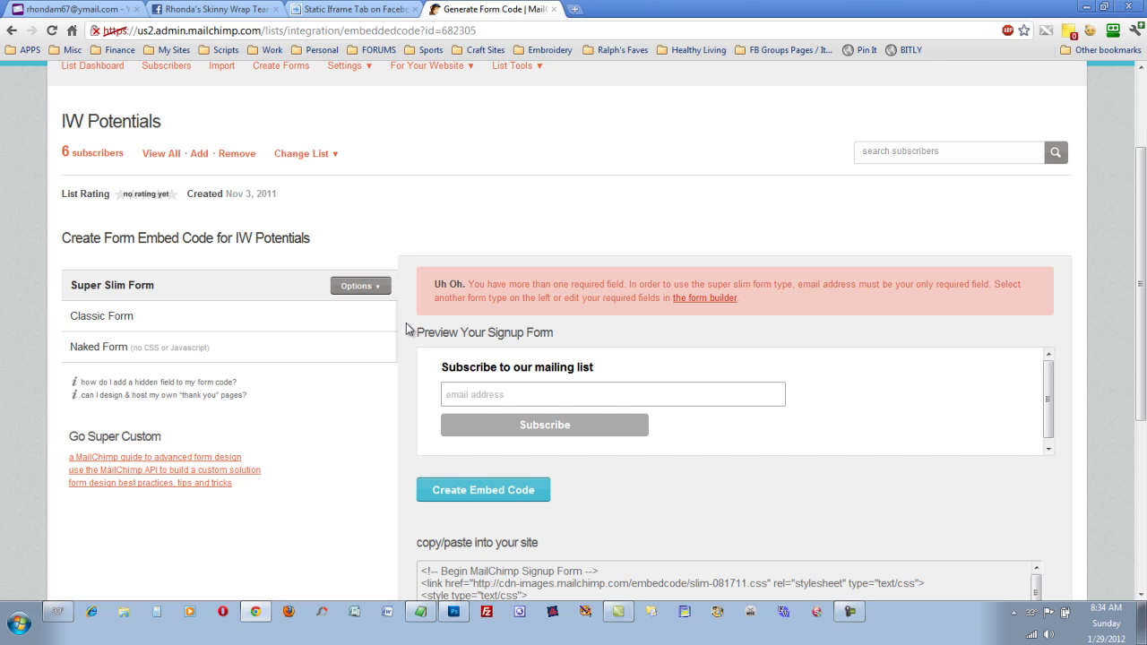
click(173, 316)
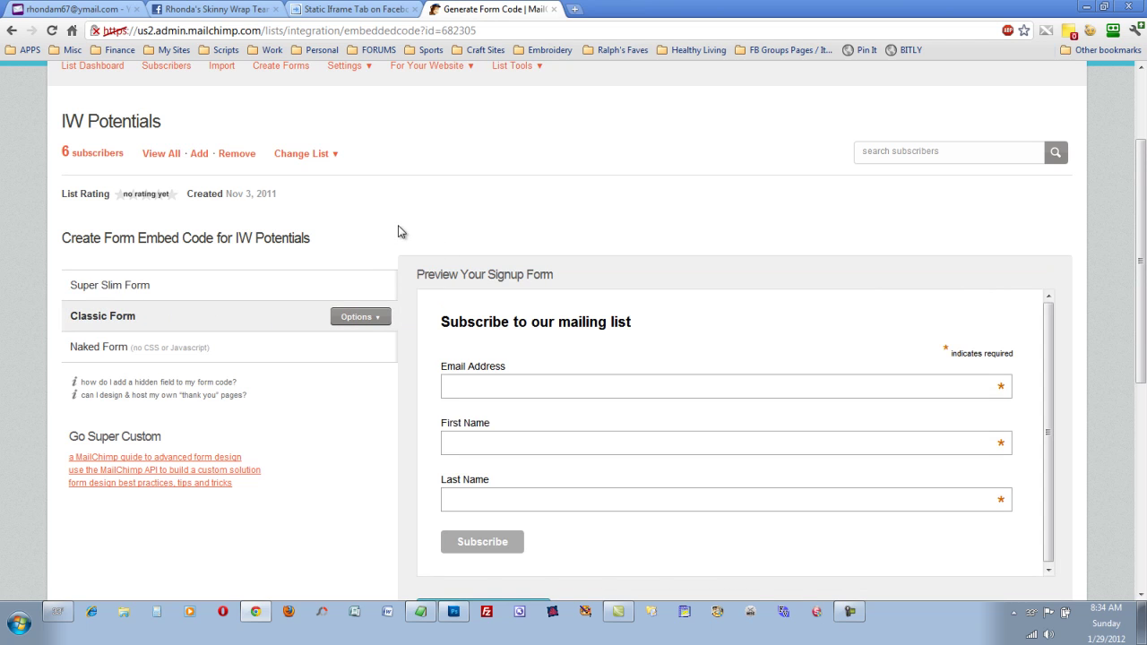
scroll(404, 233, down, 2)
scroll(415, 374, down, 3)
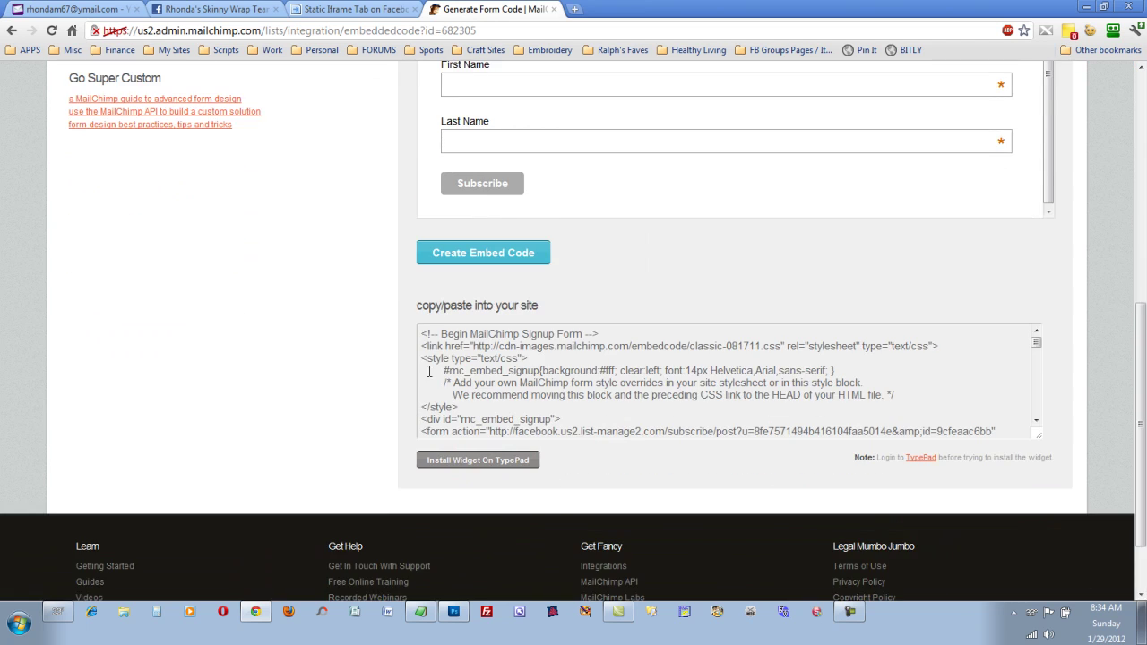
drag(422, 333, 628, 487)
right_click(628, 370)
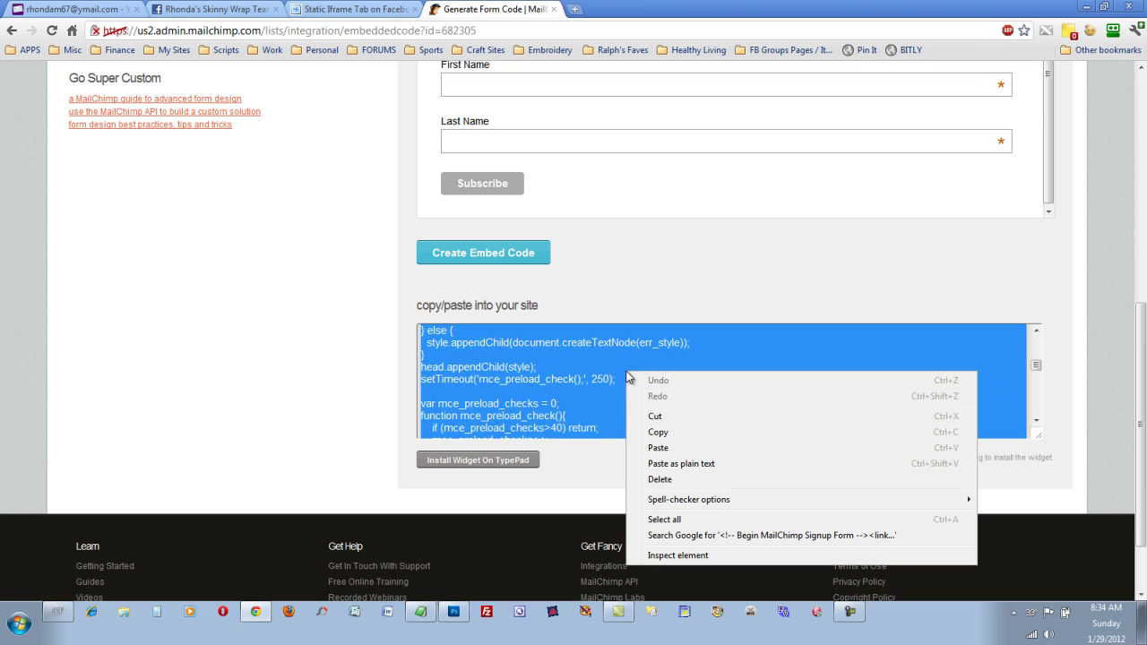
click(664, 520)
right_click(522, 363)
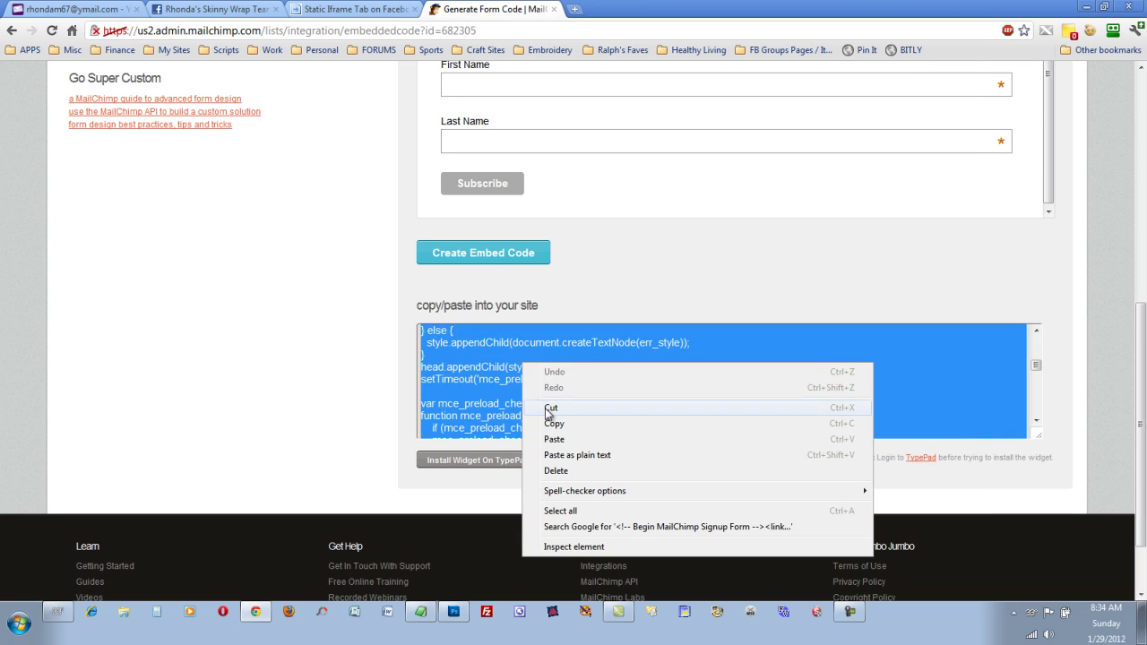
click(552, 424)
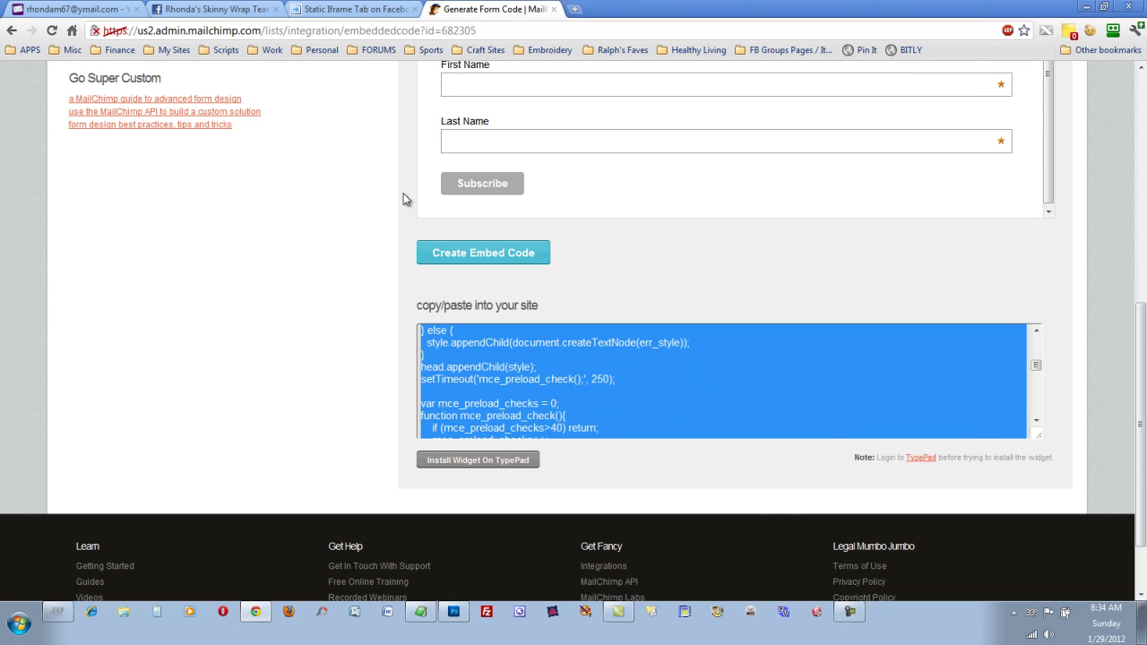
Step: Install the Static Iframe Tab app as a page tab on The Skinny Wrap Team
click(338, 12)
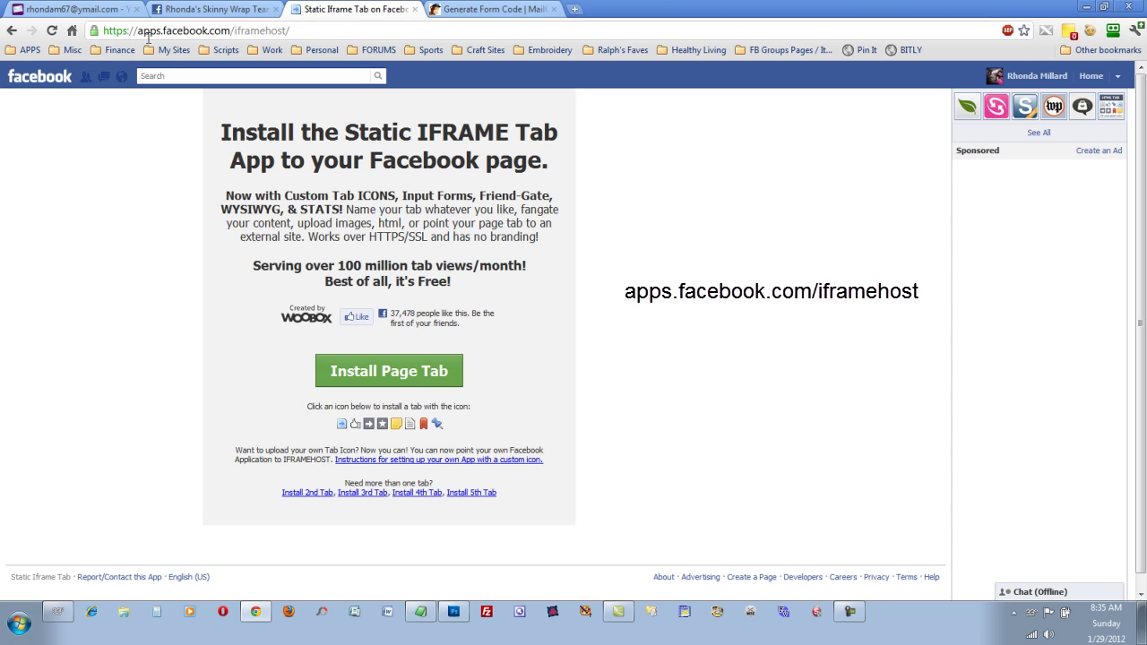
click(306, 28)
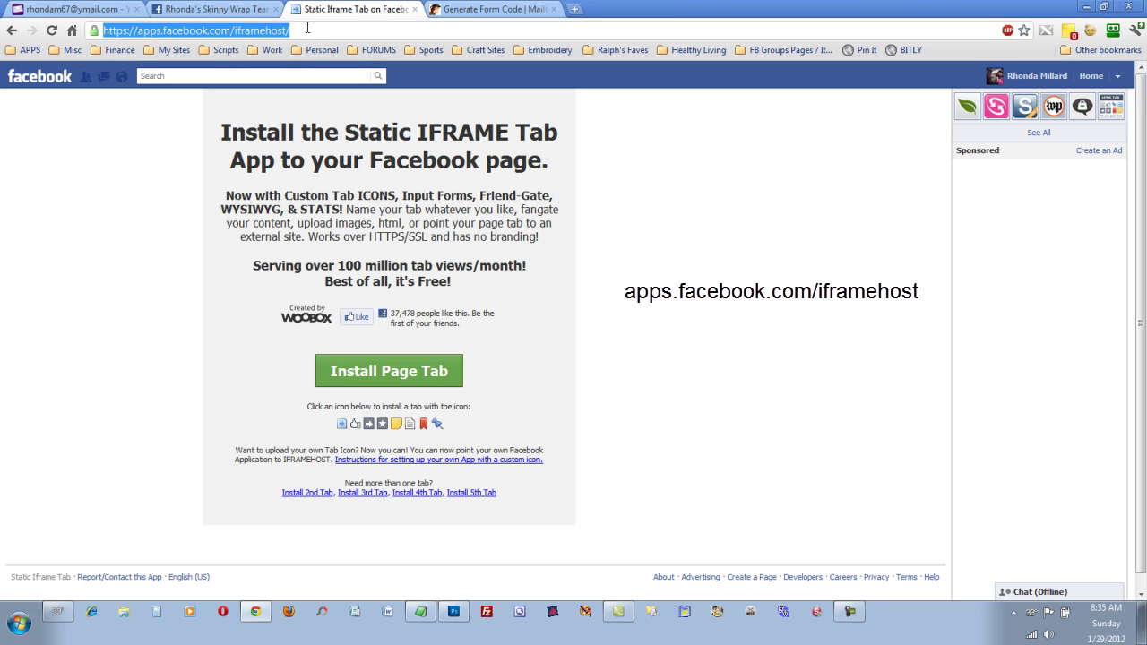
click(602, 258)
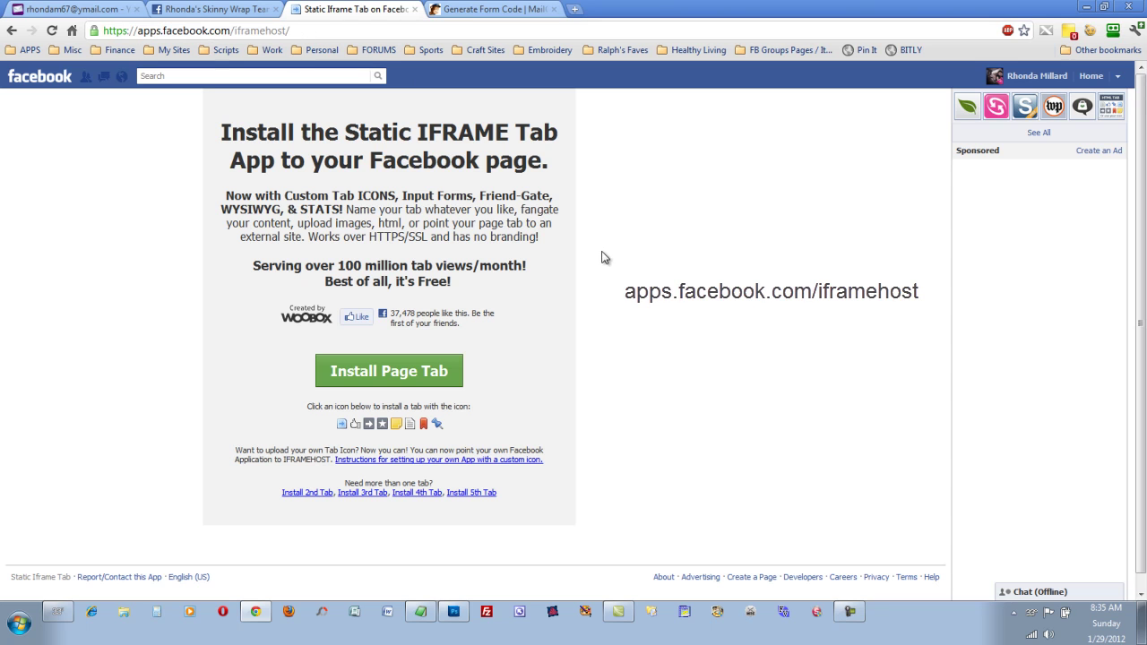
click(377, 377)
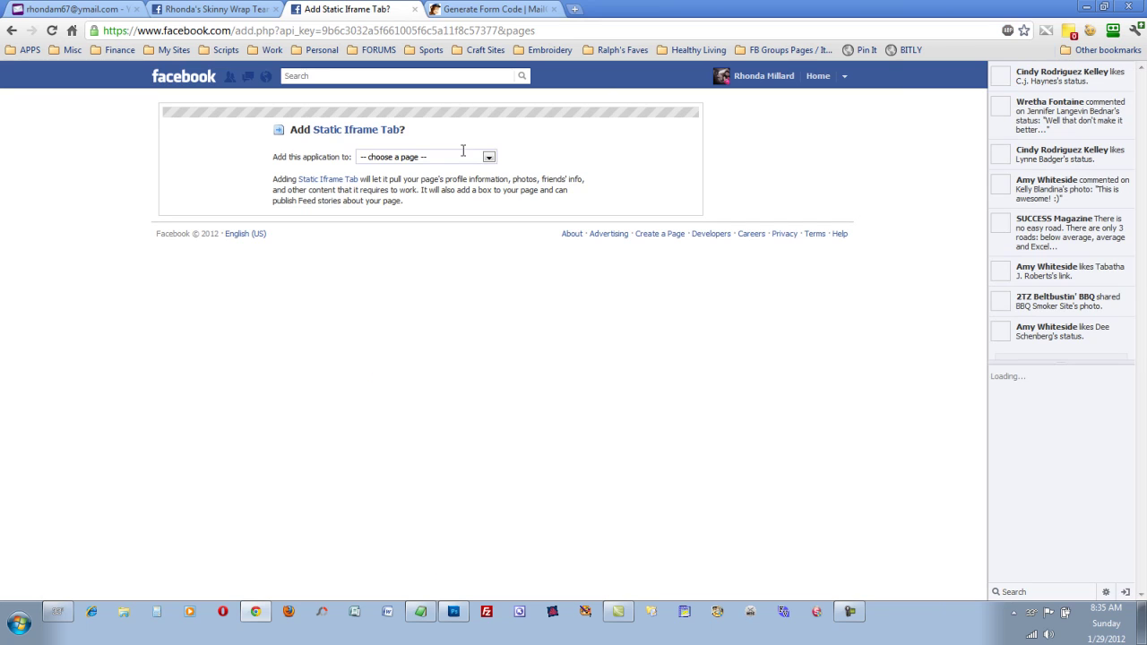
click(490, 158)
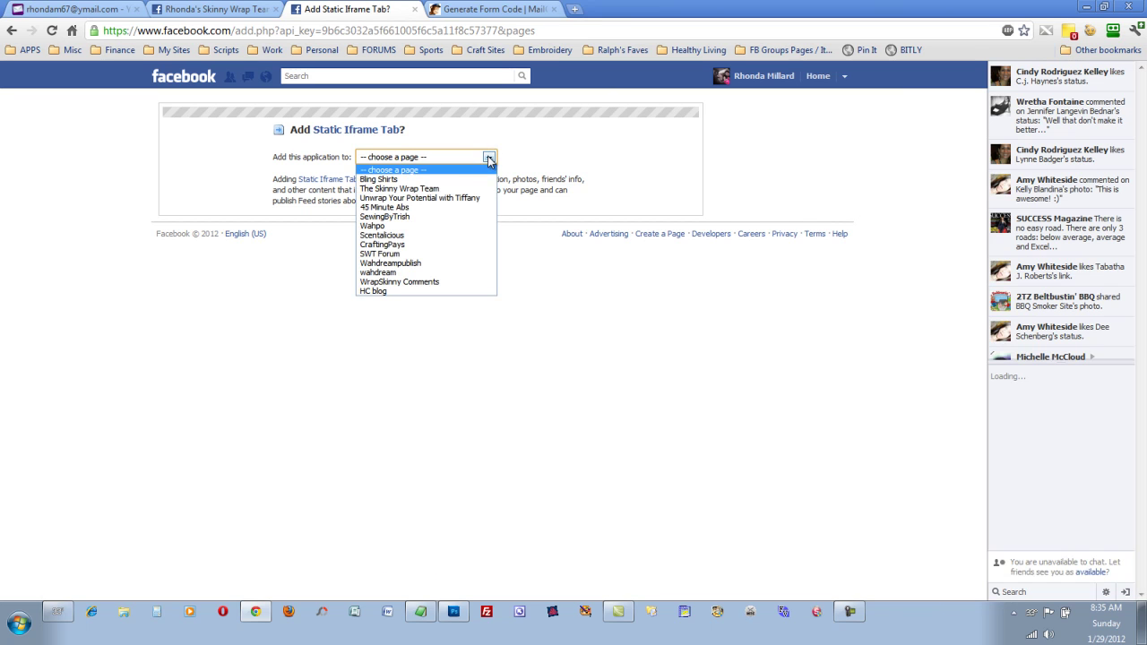
click(451, 190)
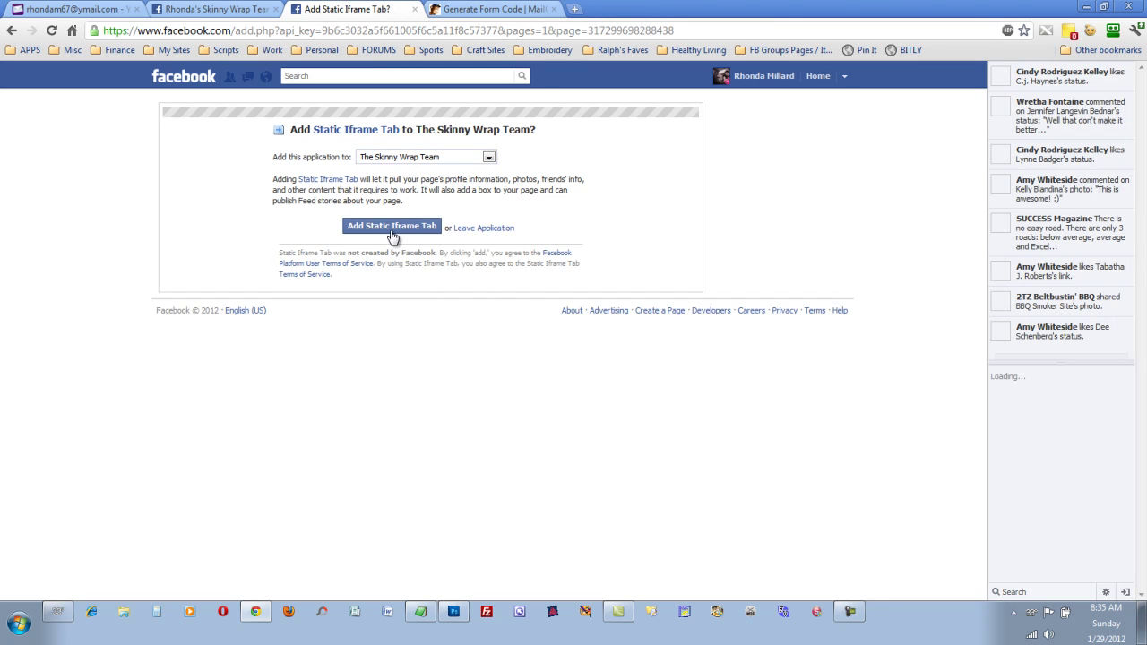
click(385, 230)
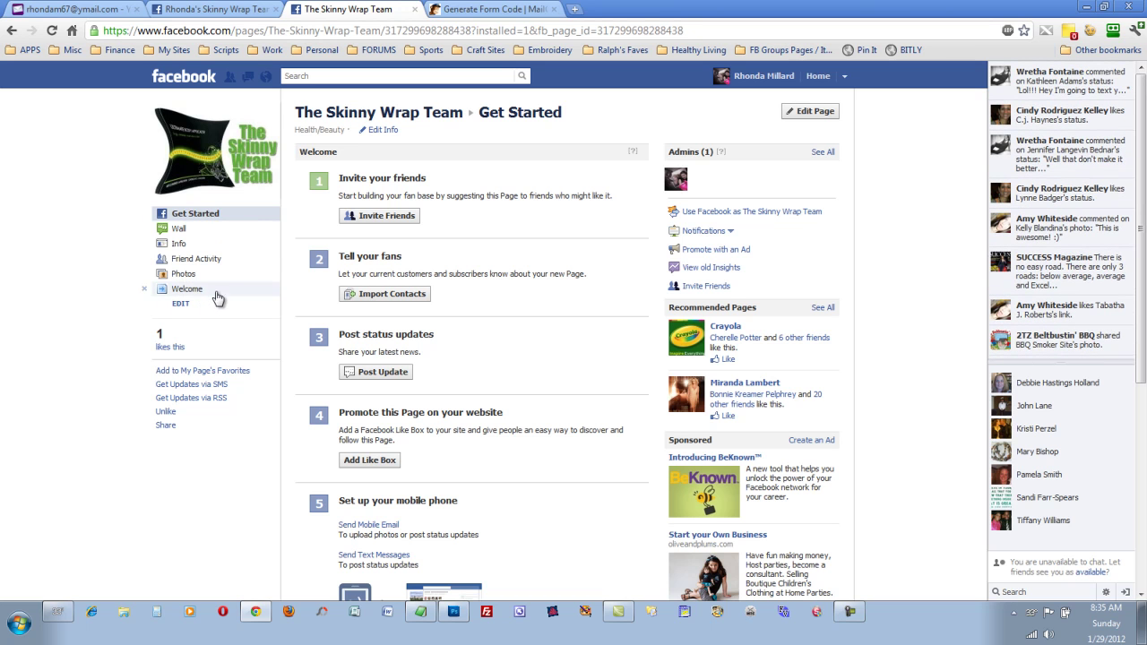
Step: Open The Skinny Wrap Team's Welcome tab and look over its Tab Settings
click(211, 295)
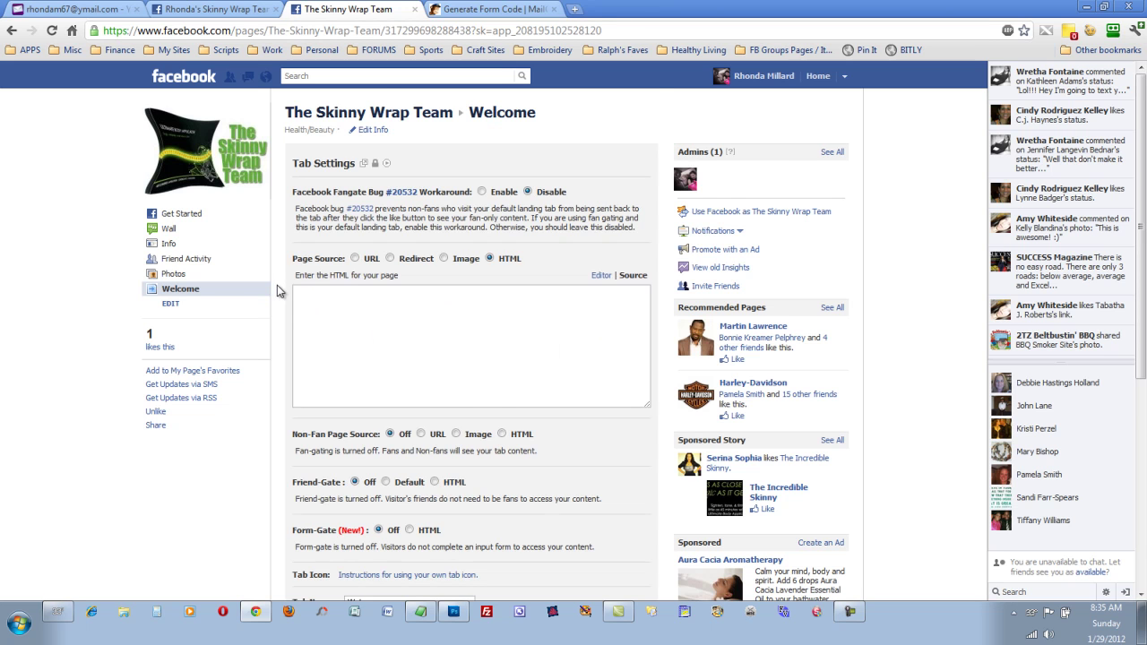
scroll(277, 291, down, 1)
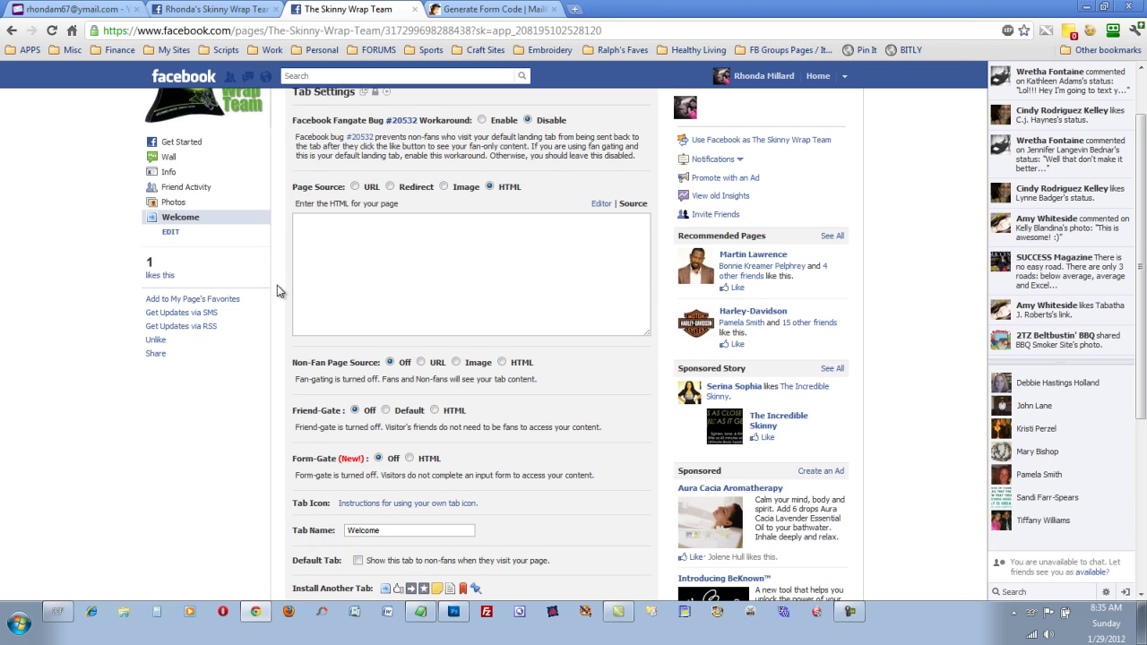
scroll(277, 285, up, 1)
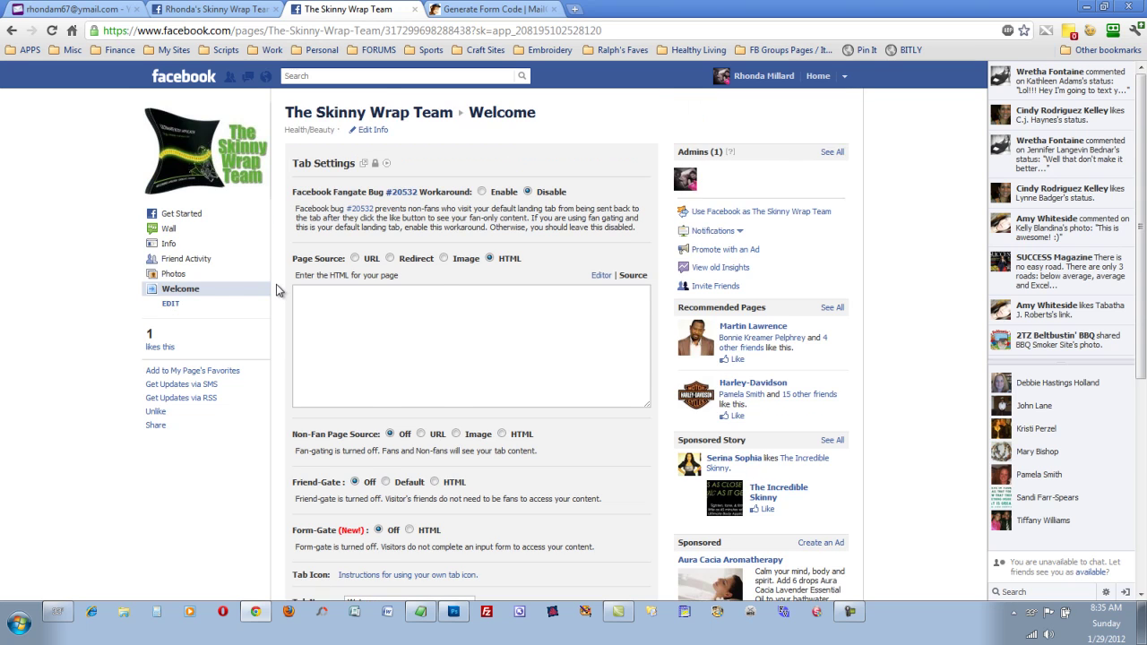
scroll(276, 284, down, 2)
scroll(276, 284, up, 2)
Step: Paste the MailChimp signup-form code into the Welcome tab's HTML box and review it
click(477, 326)
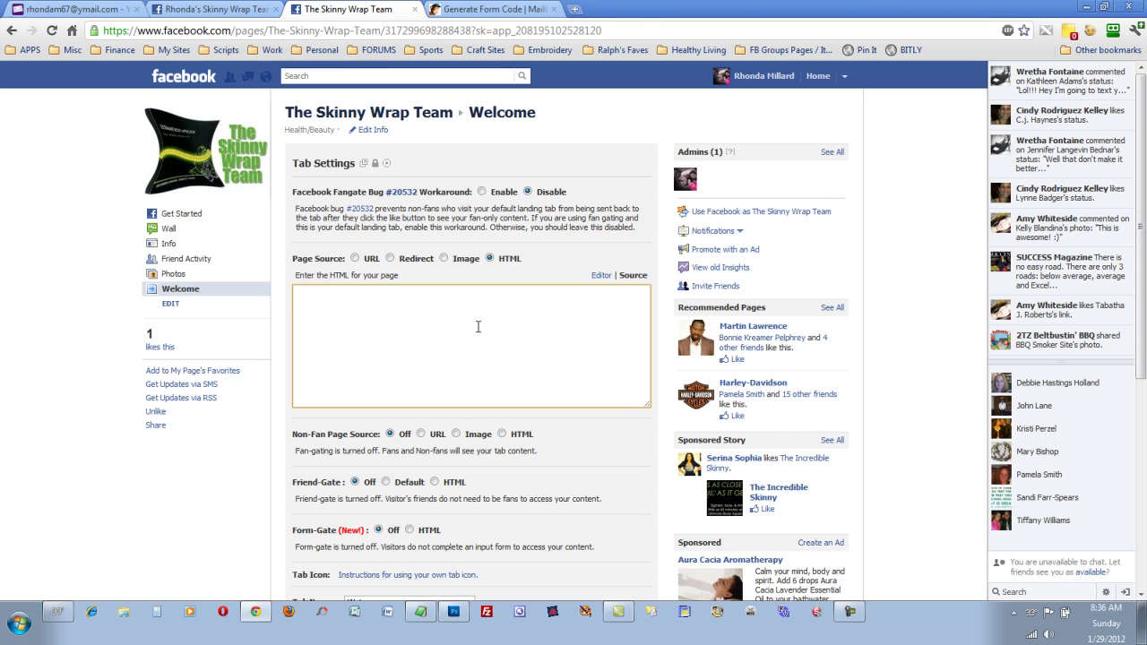
key(ctrl+v)
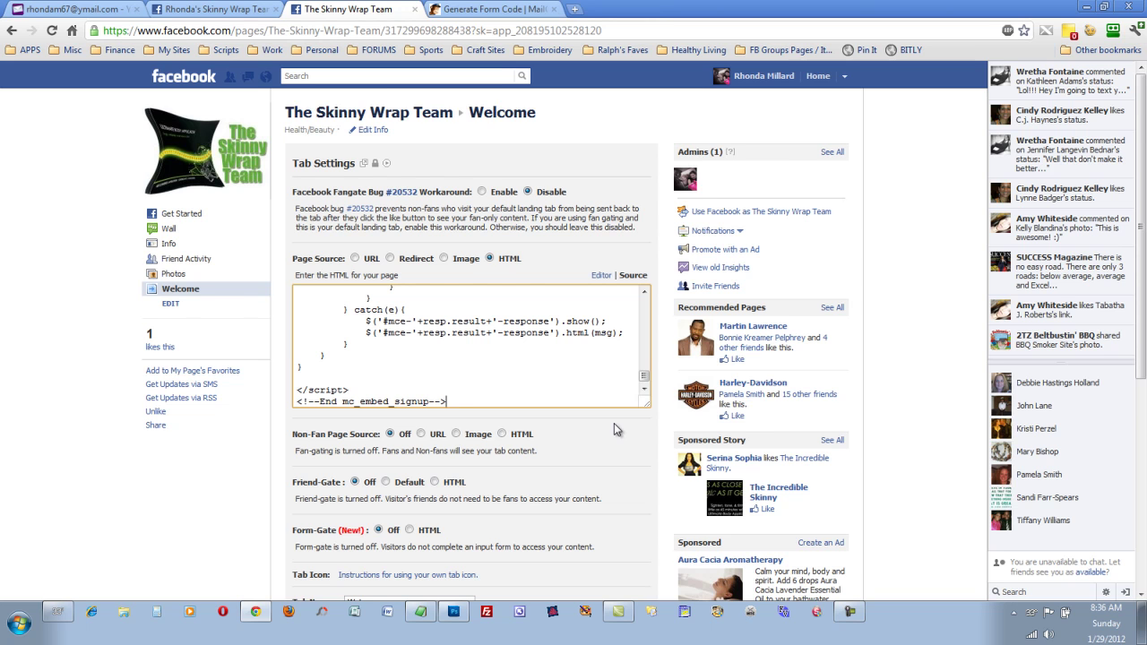
scroll(614, 429, down, 2)
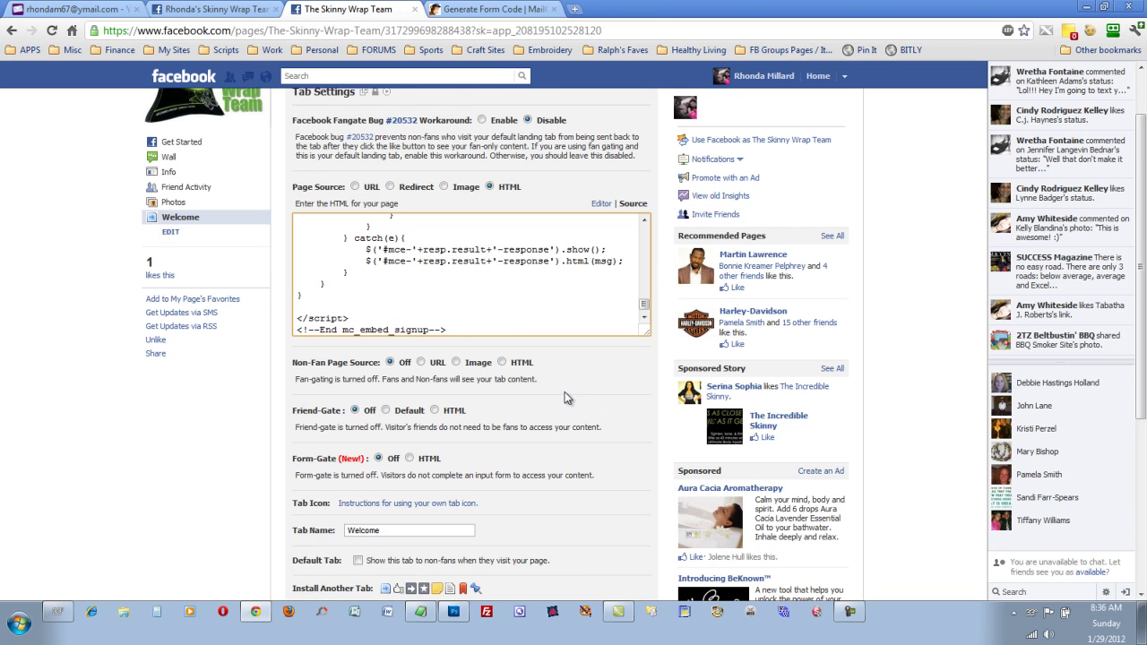
scroll(568, 389, down, 2)
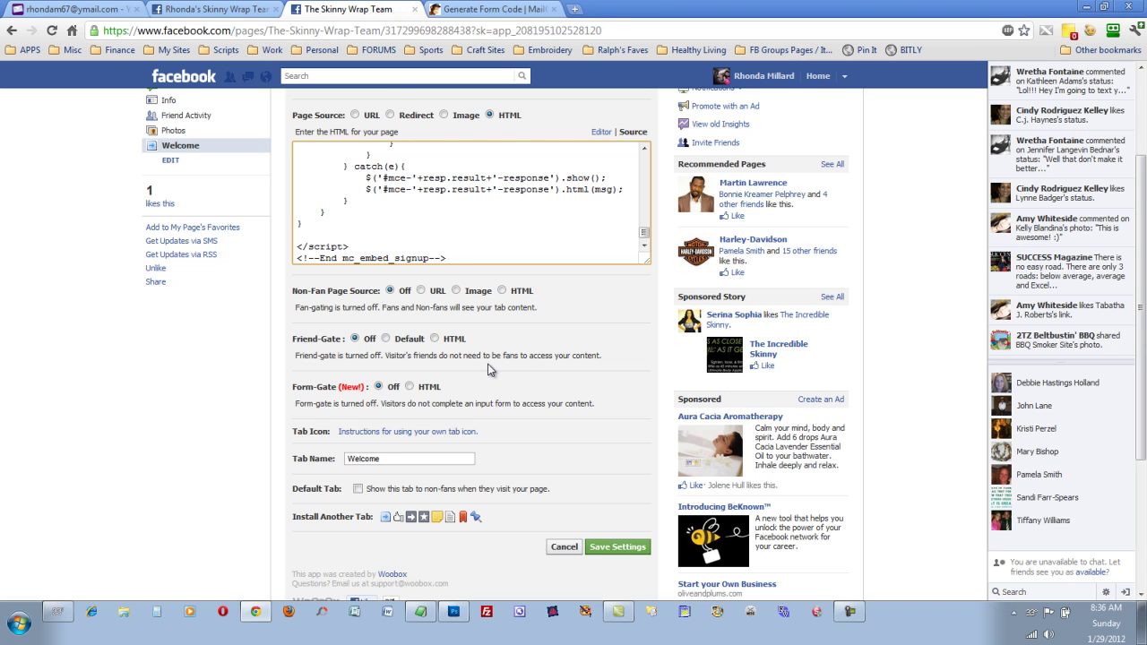
scroll(488, 370, down, 1)
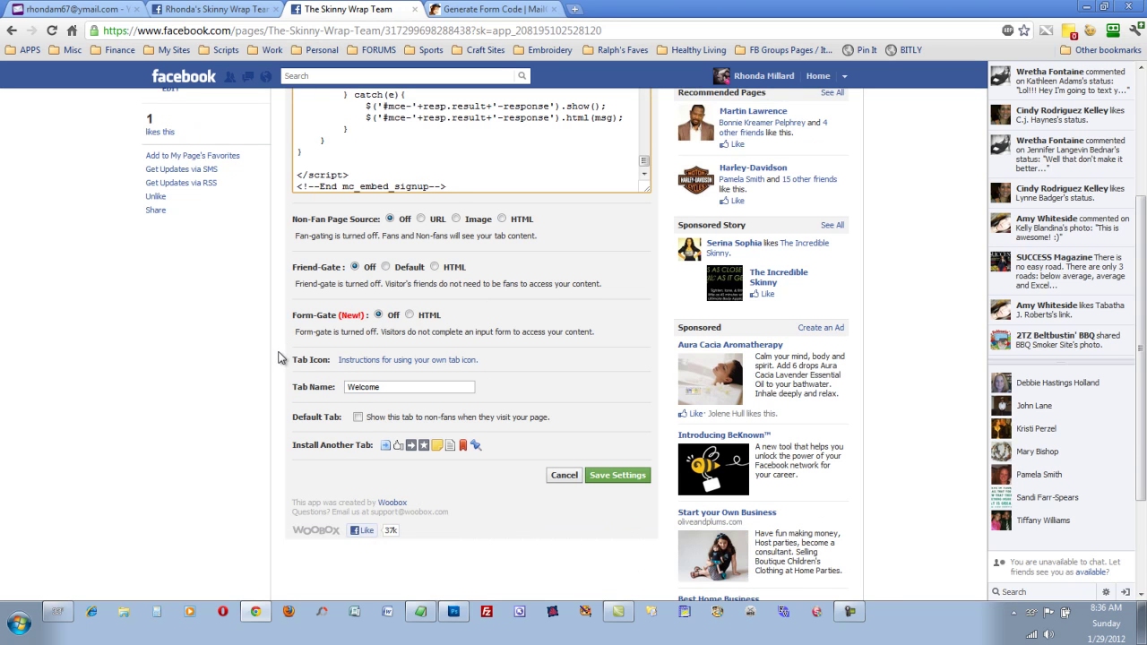
scroll(280, 358, up, 2)
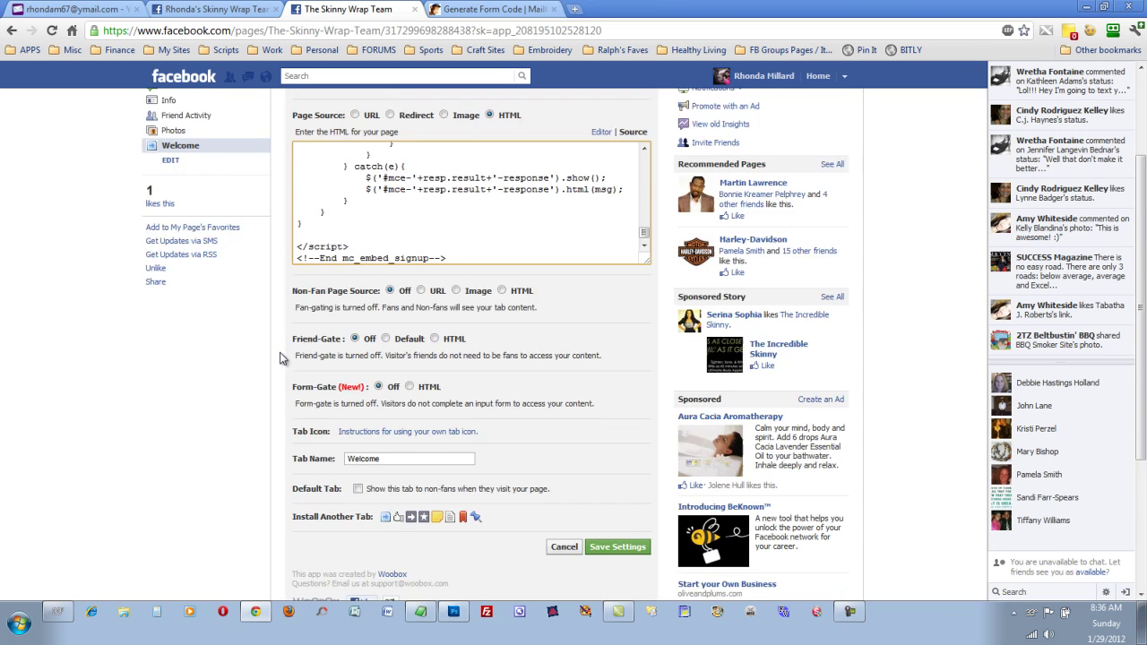
drag(645, 307, 645, 229)
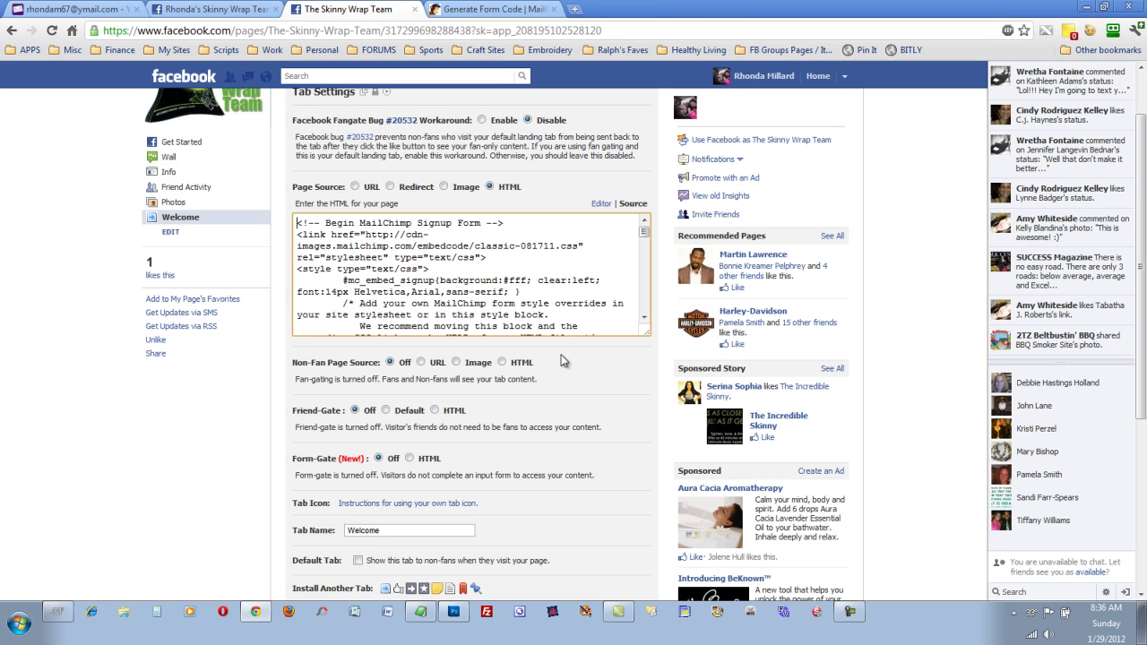
Step: Make the Welcome tab the default for non-fans and save the settings
scroll(613, 363, down, 3)
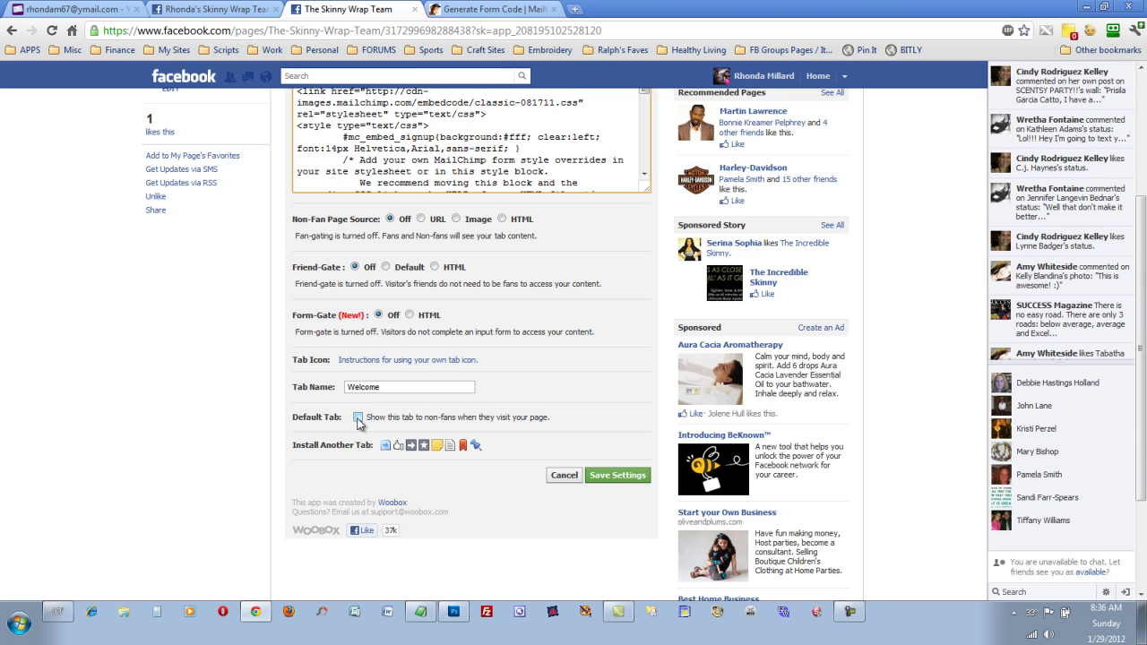
click(357, 418)
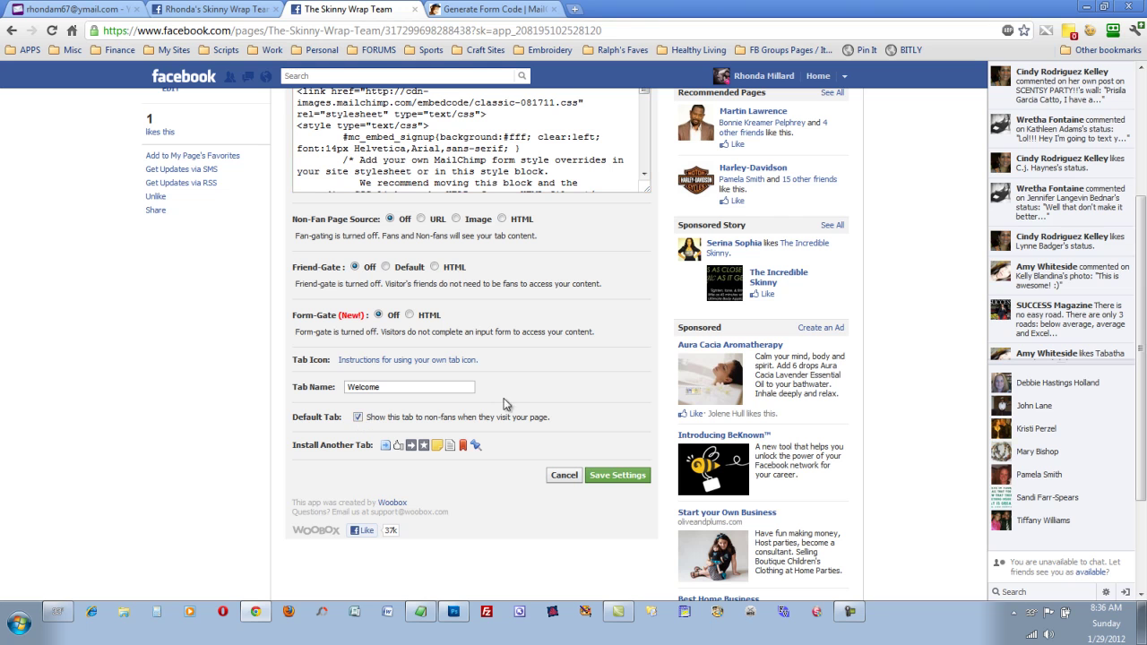
click(618, 478)
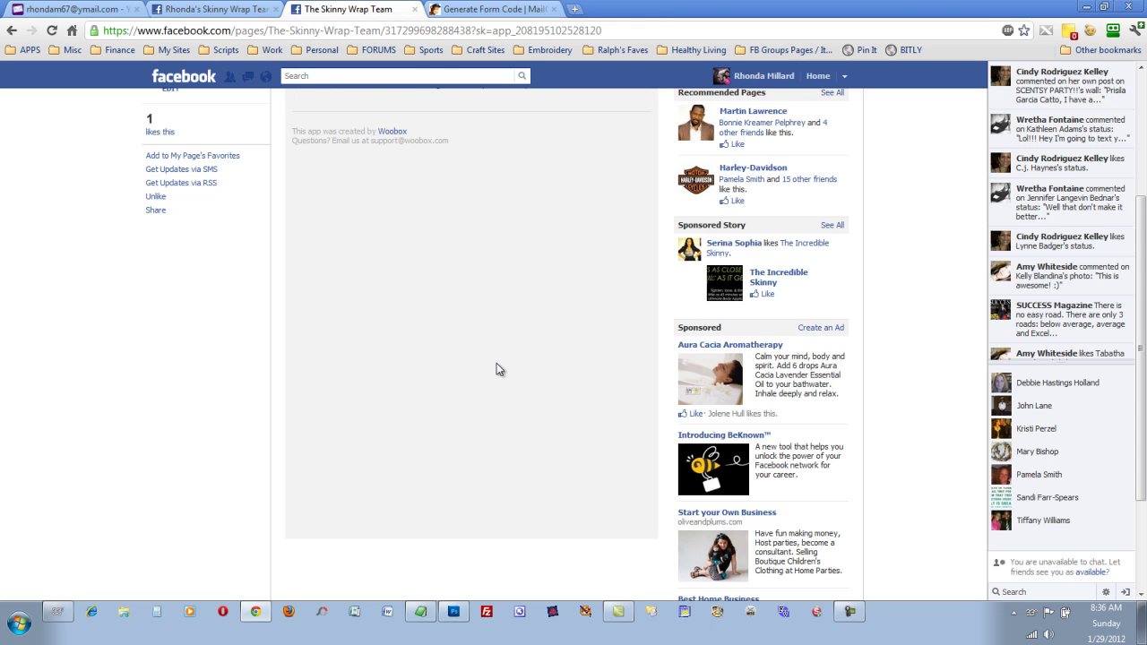
Step: Grant the Static Iframe Tab app permission to manage pages
scroll(487, 367, up, 2)
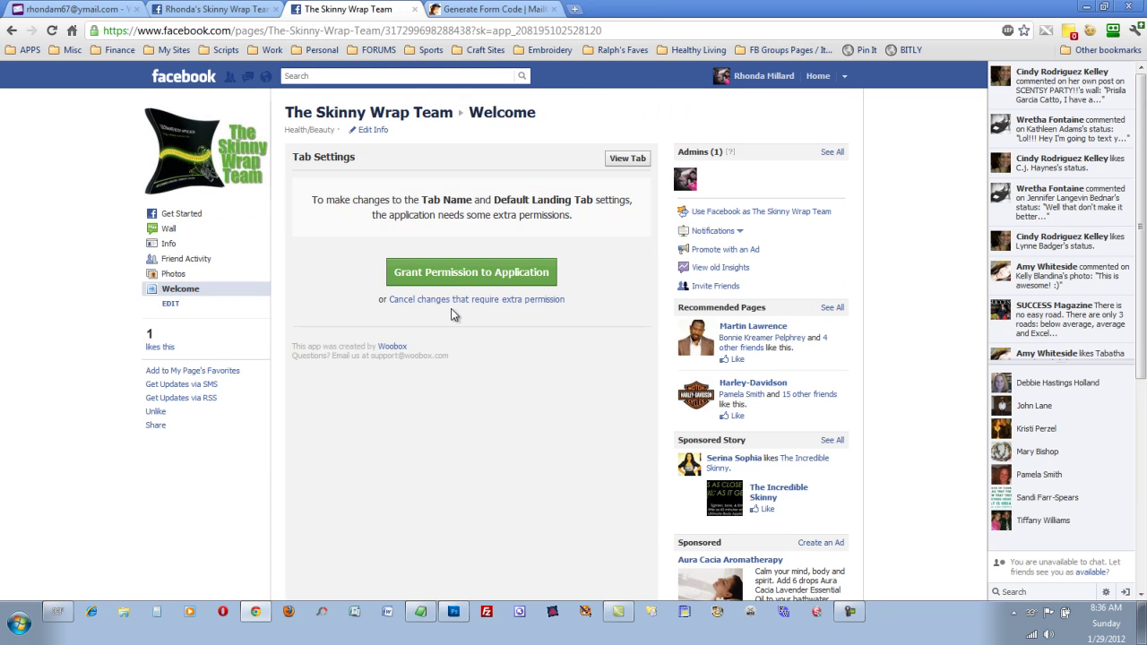
click(455, 274)
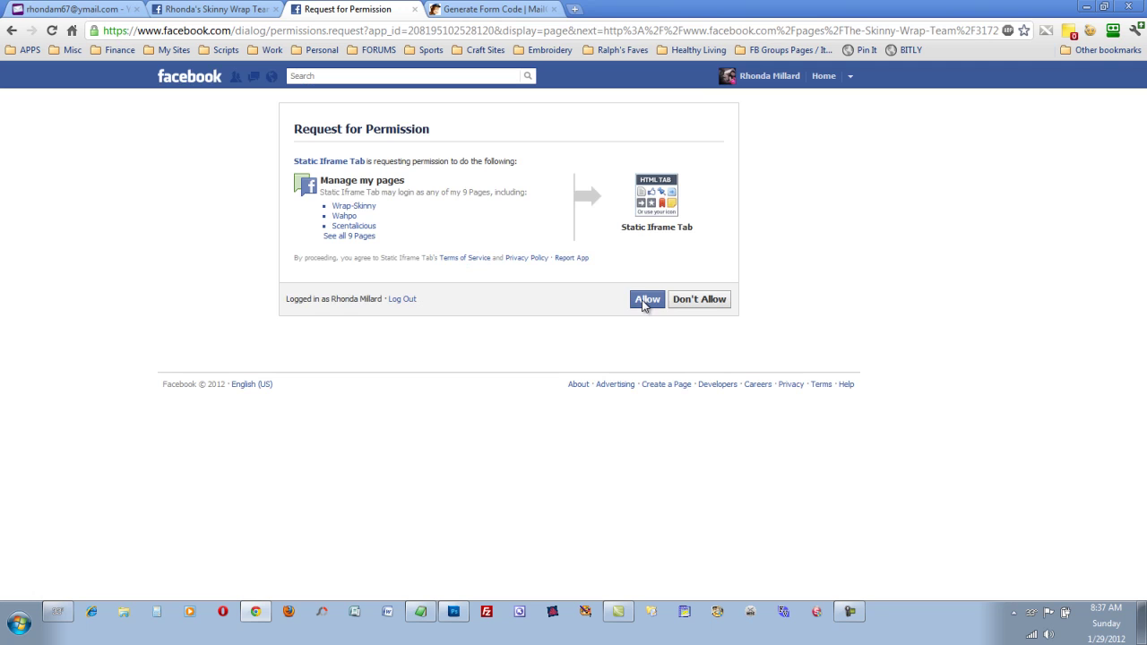
click(643, 303)
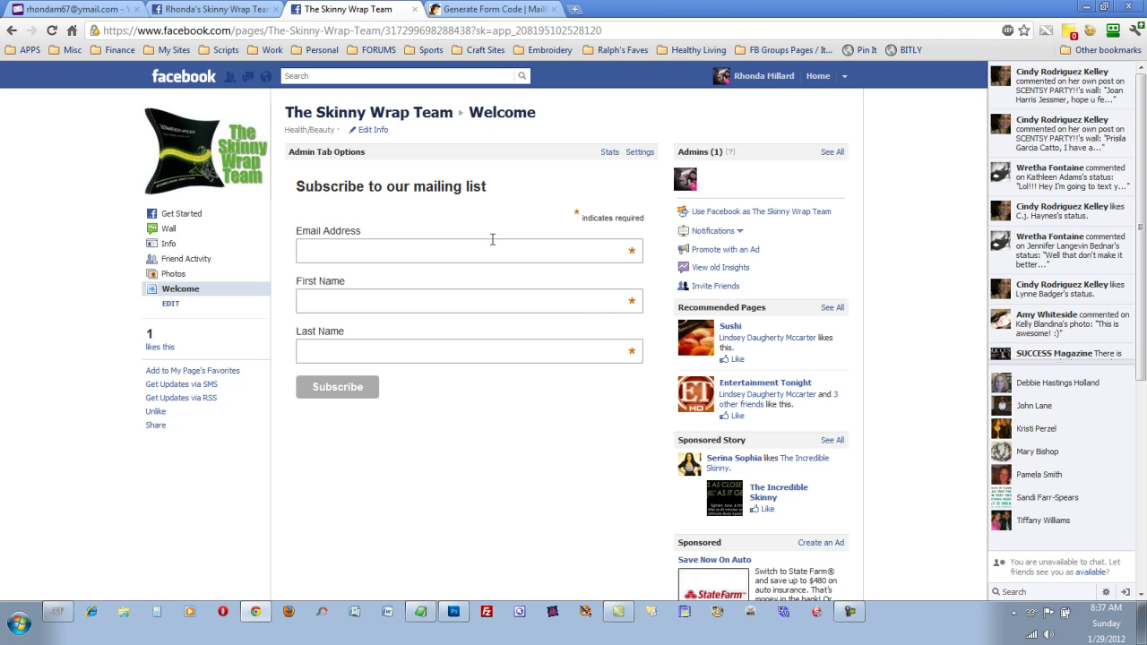
Step: Open the Wrap-Skinny bookmark in a new tab and view its Welcome tab video
click(784, 49)
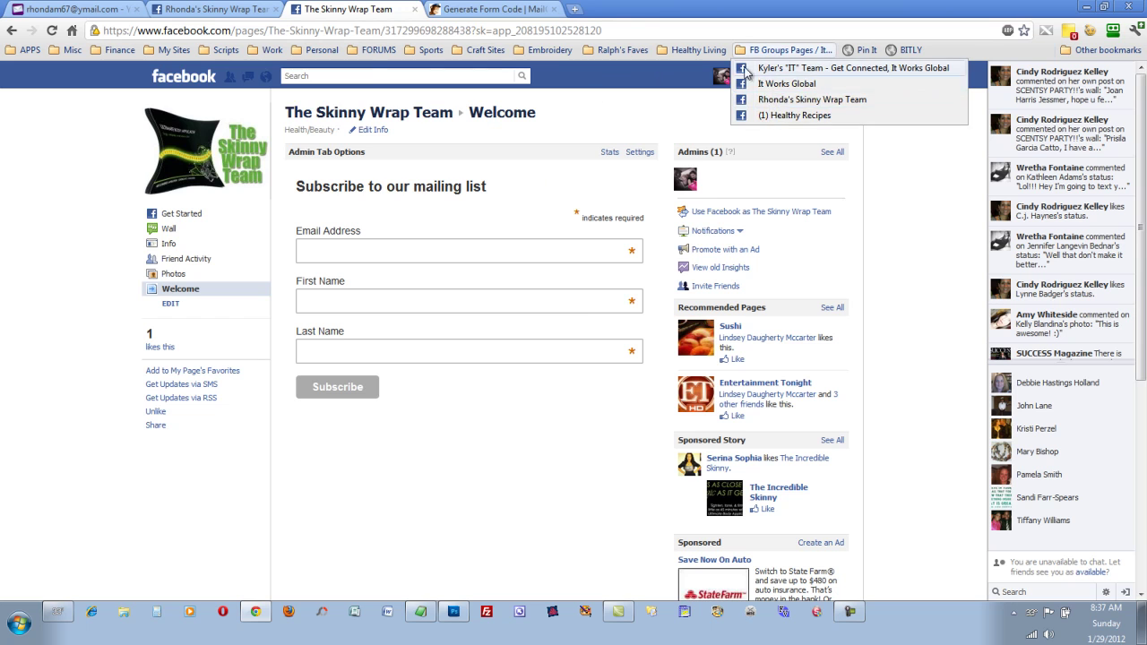
click(175, 50)
right_click(185, 68)
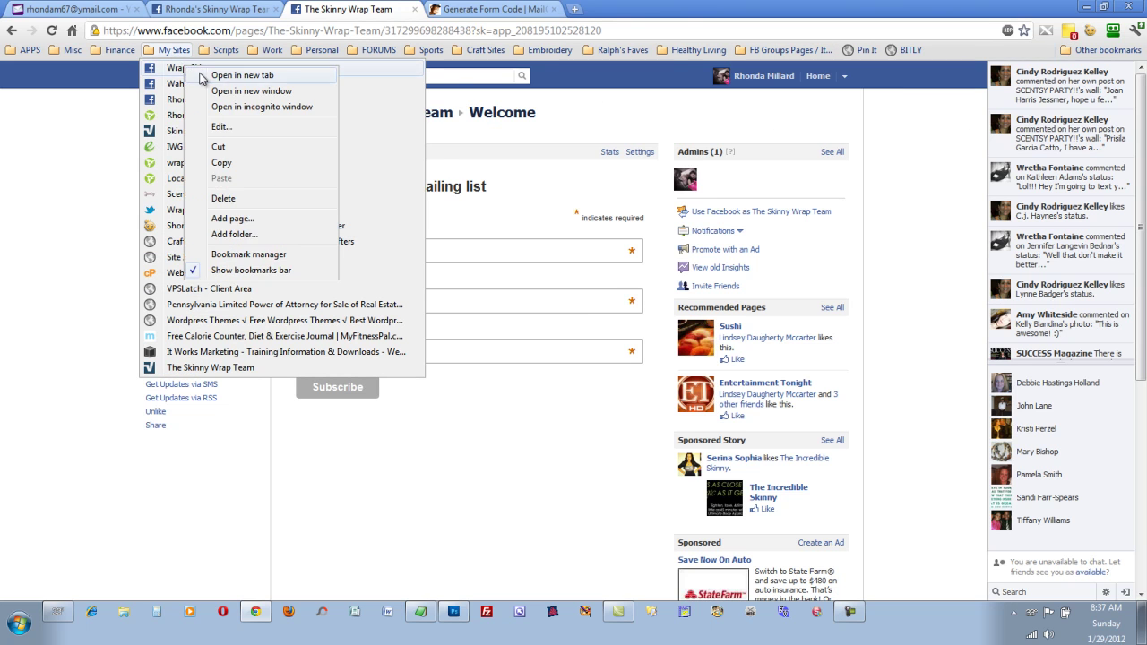
click(212, 76)
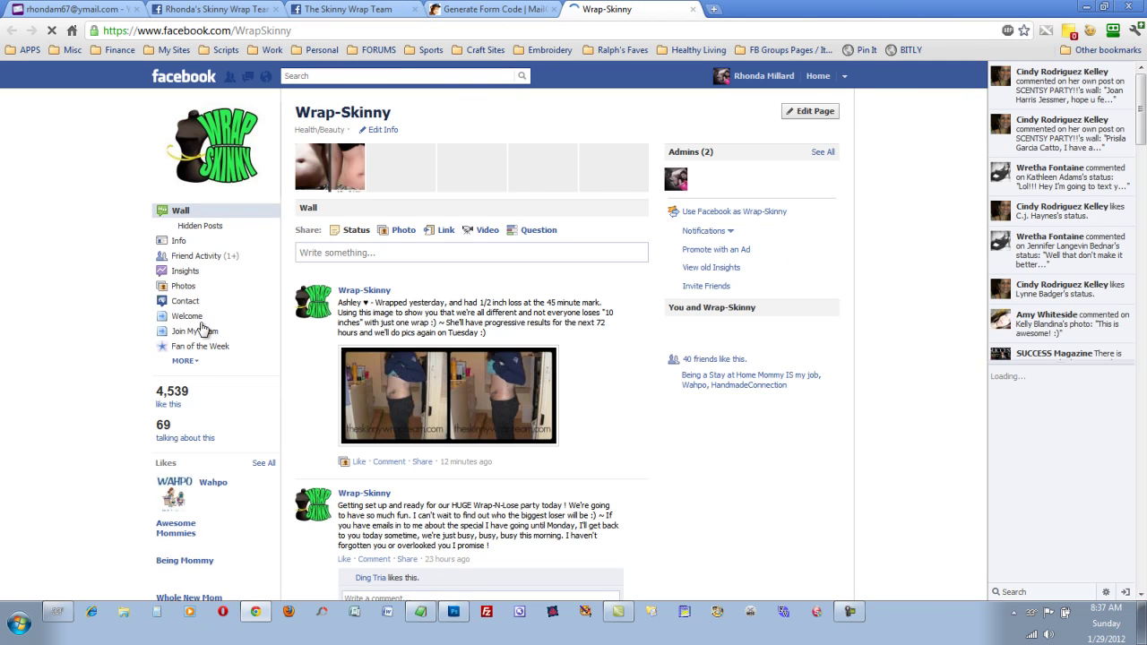
click(186, 319)
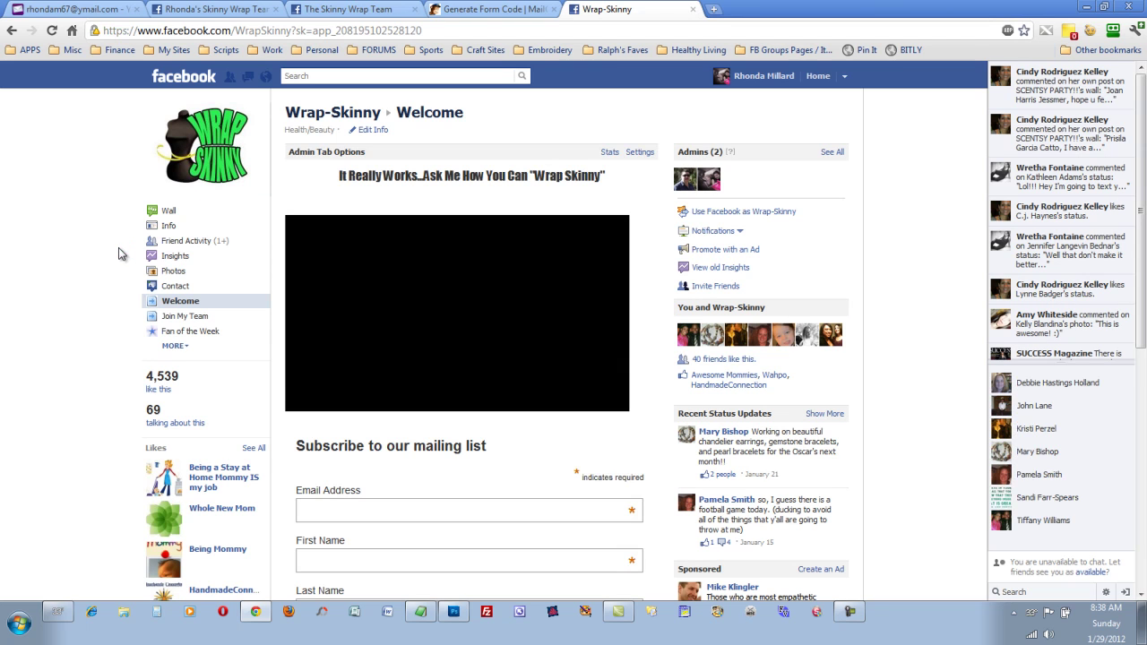
scroll(117, 254, down, 1)
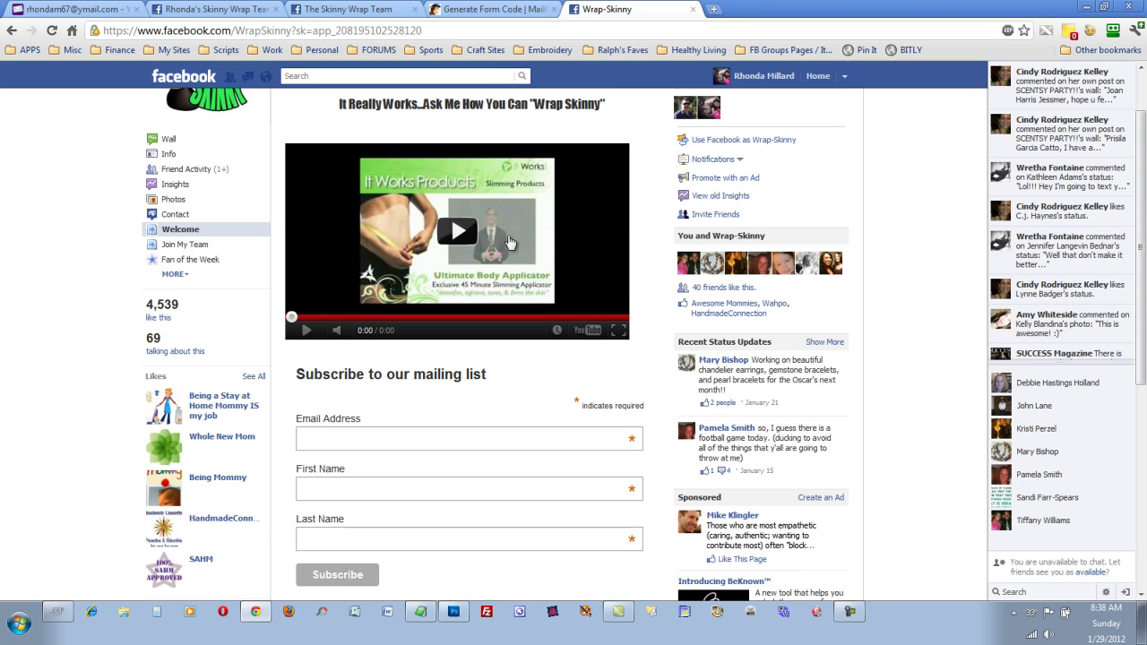
click(459, 234)
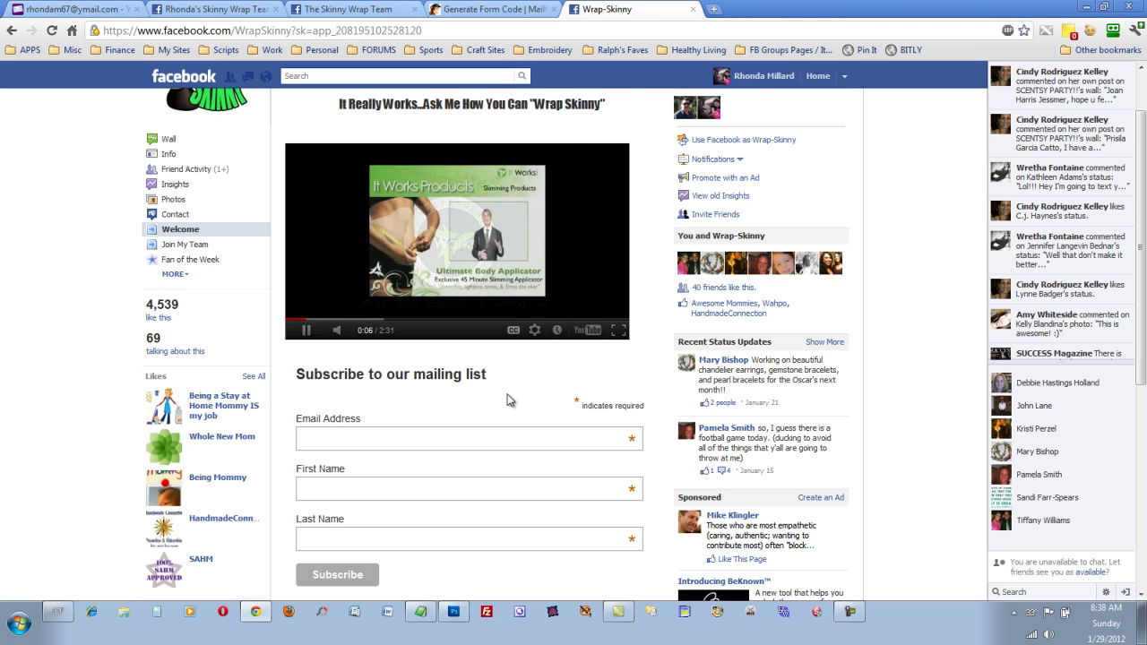
scroll(506, 400, down, 2)
scroll(507, 400, up, 3)
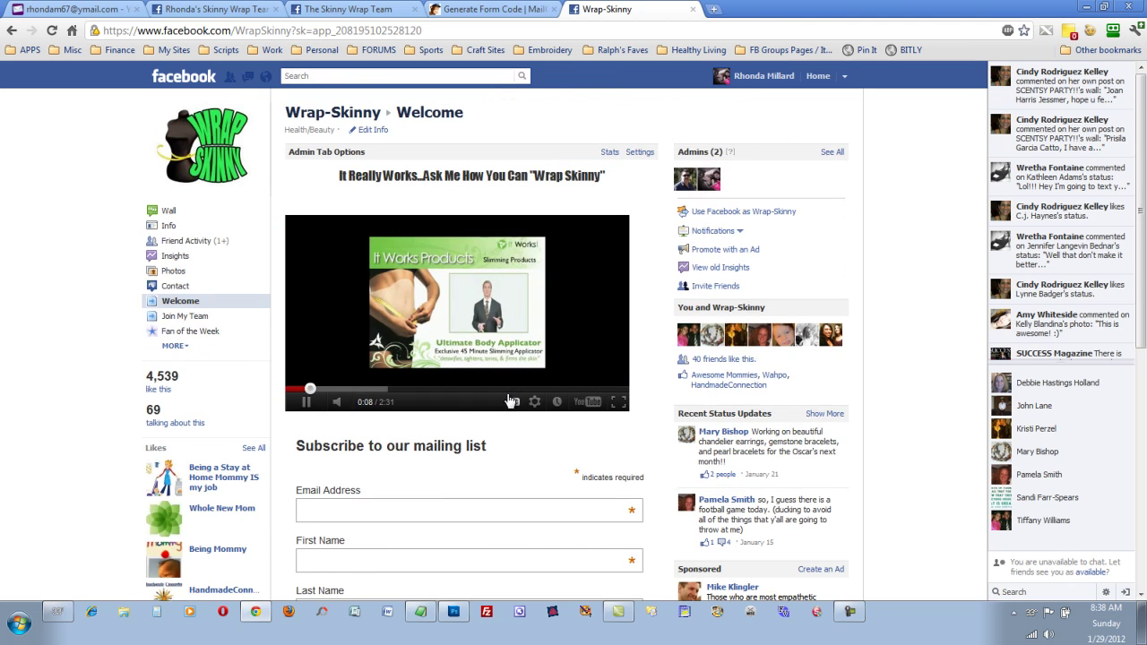
Step: Look through the Wrap-Skinny page's Join My Team tab and its signup form
click(211, 321)
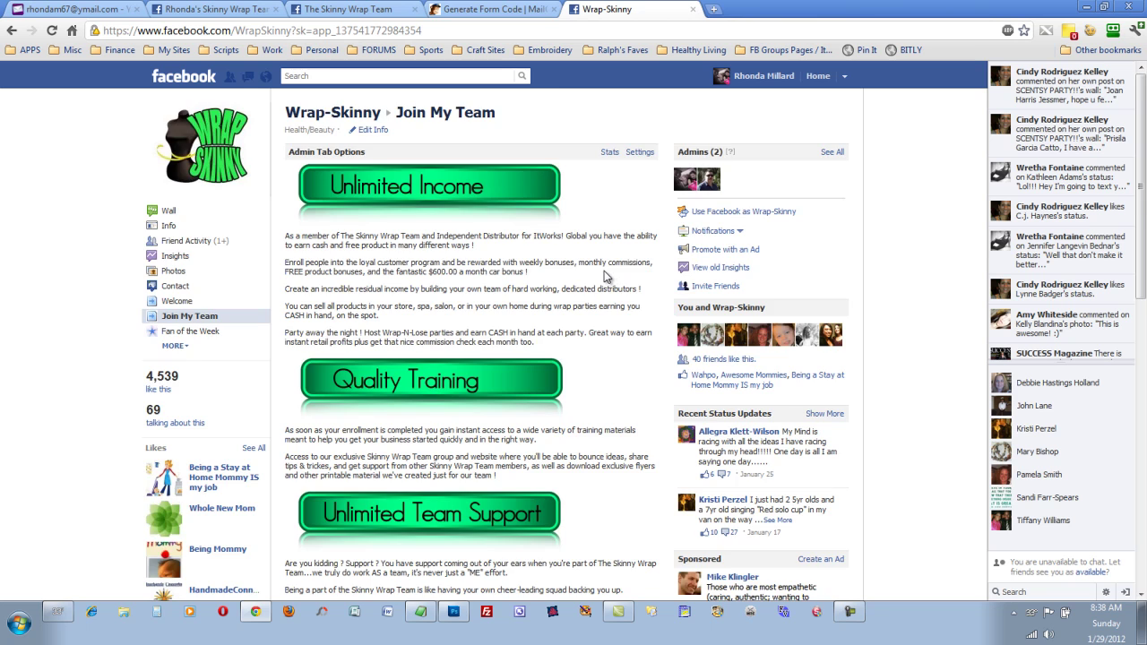
scroll(605, 276, down, 3)
scroll(604, 276, down, 5)
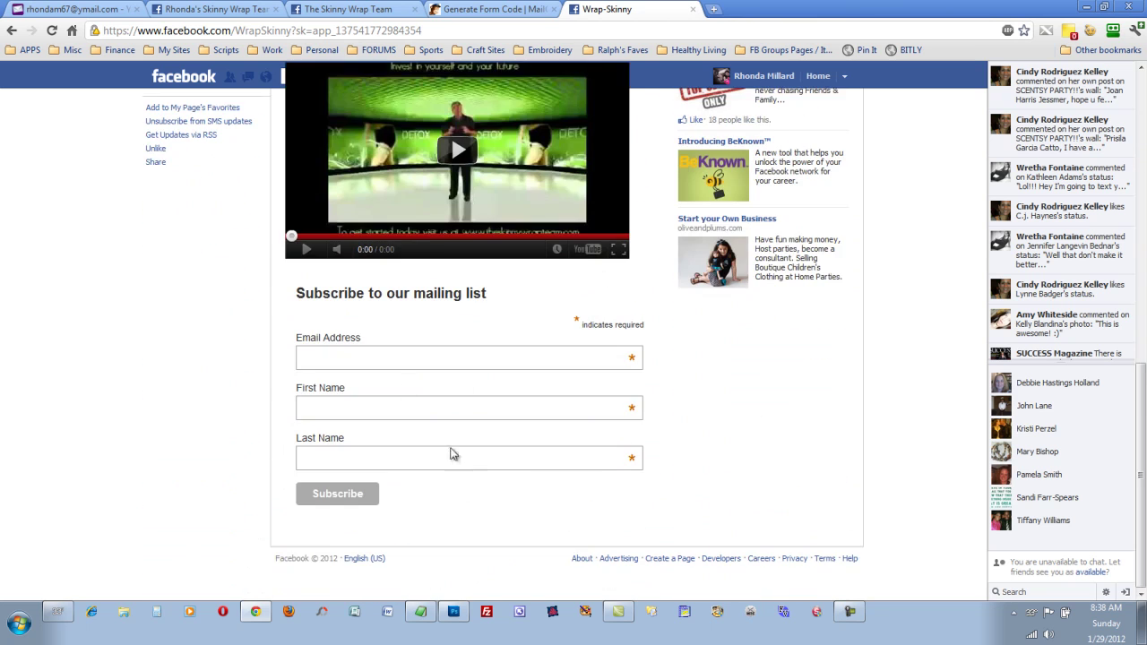
scroll(276, 349, up, 6)
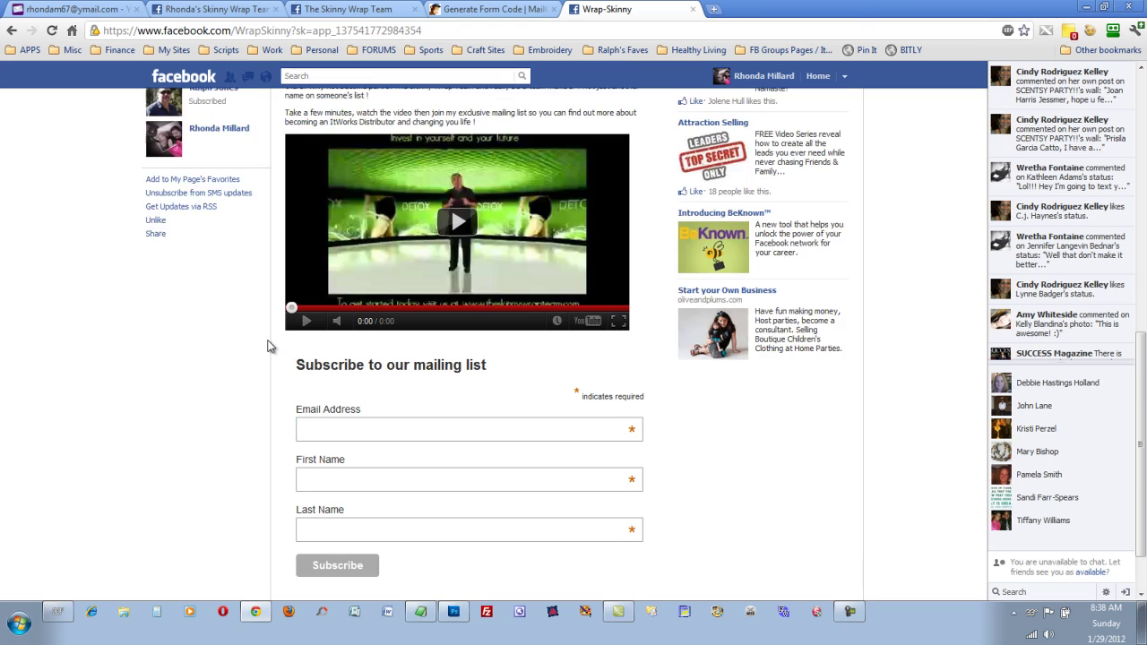
scroll(273, 347, up, 2)
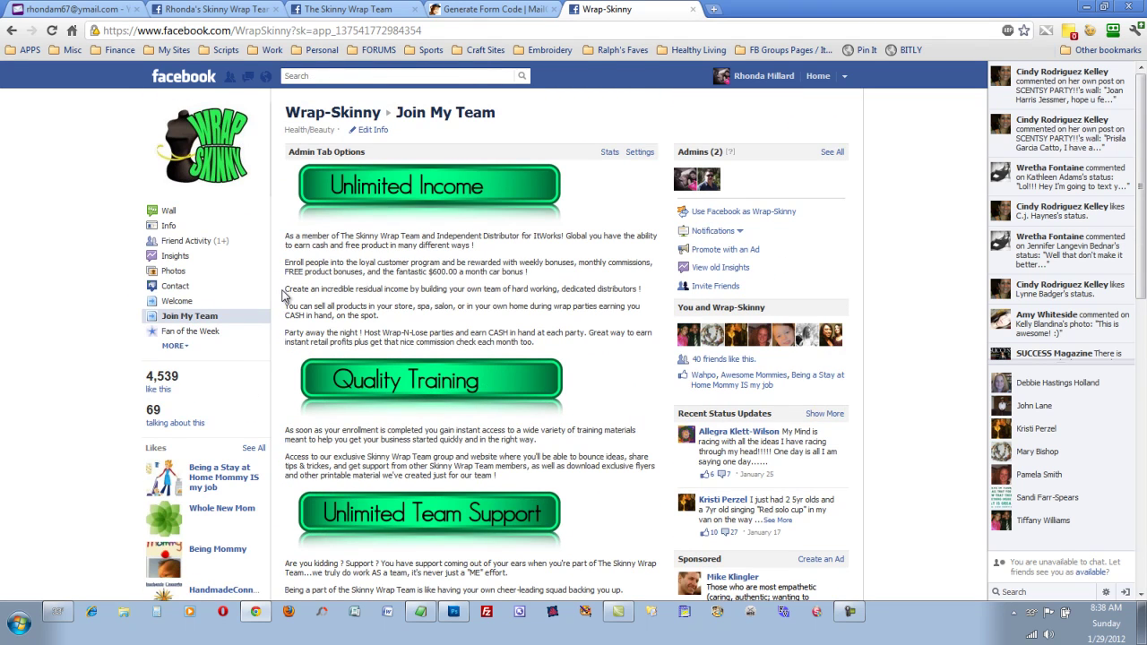
Step: Close the Wrap-Skinny page and return to the MailChimp form code page
click(693, 10)
click(224, 11)
click(333, 11)
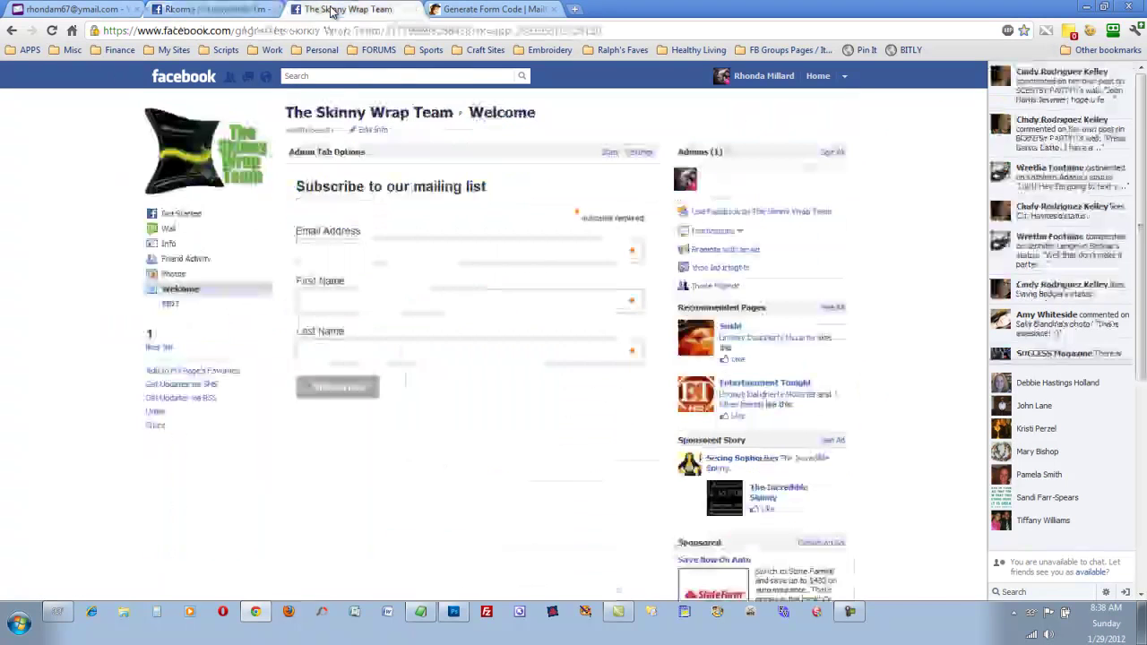
click(491, 9)
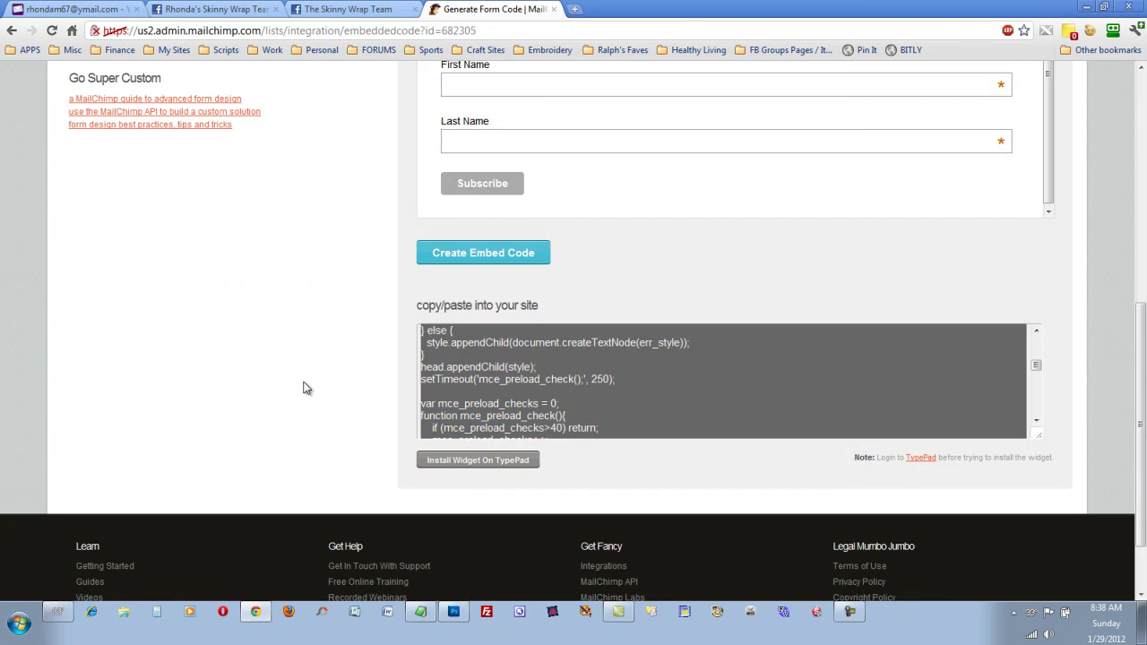